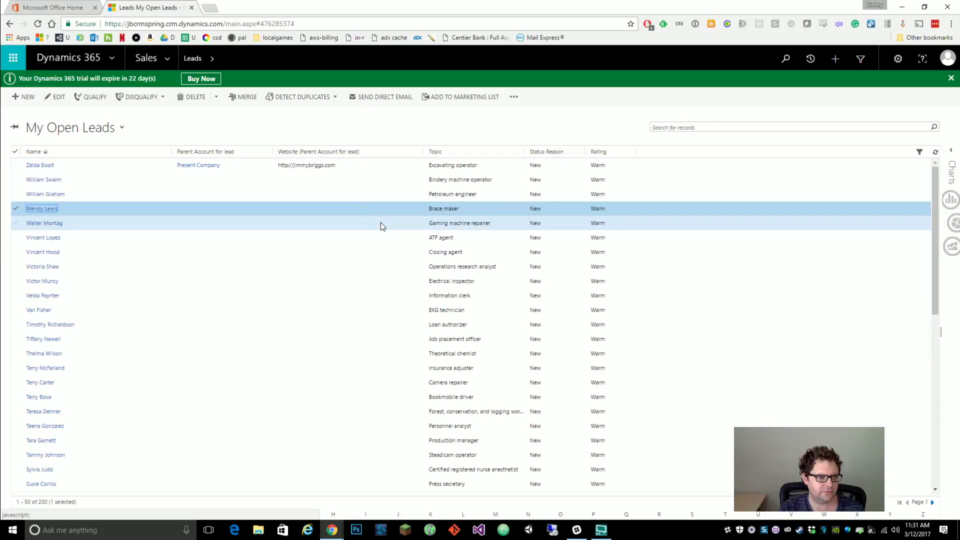
- Step through the lead records in the My Open Leads list, down from the Excavating operator lead and back up
{"action": "left_click", "coordinate": [232, 256]}
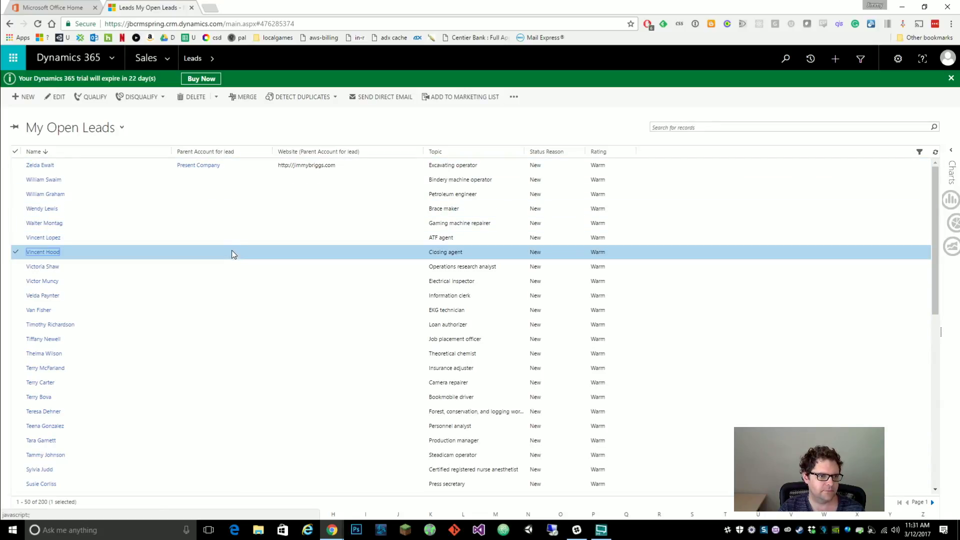
{"action": "left_click", "coordinate": [250, 166]}
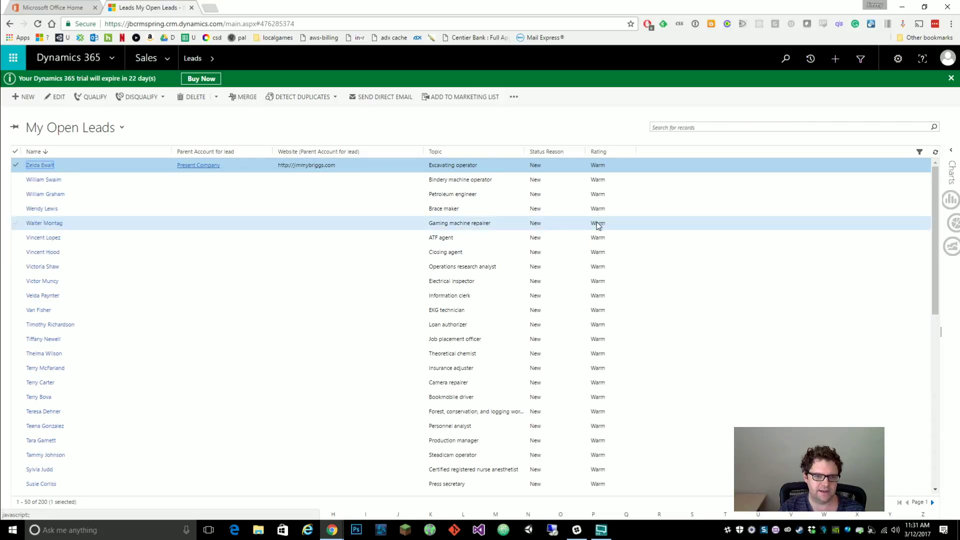
{"action": "key", "text": "Down"}
{"action": "key", "text": "Down"}
{"action": "key", "text": "Down"}
{"action": "key", "text": "Down"}
{"action": "key", "text": "Down"}
{"action": "key", "text": "Down"}
{"action": "key", "text": "Down"}
{"action": "key", "text": "Down"}
{"action": "key", "text": "Down"}
{"action": "key", "text": "Down"}
{"action": "key", "text": "Down"}
{"action": "key", "text": "Down"}
{"action": "key", "text": "Down"}
{"action": "key", "text": "Down"}
{"action": "key", "text": "Down"}
{"action": "key", "text": "Down"}
{"action": "key", "text": "Down"}
{"action": "key", "text": "Down"}
{"action": "key", "text": "Down"}
{"action": "key", "text": "Down"}
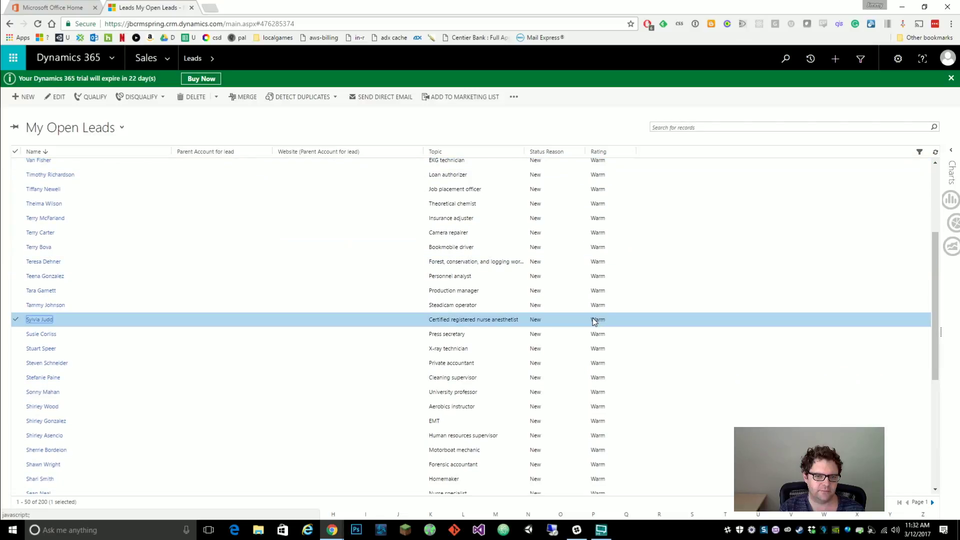
{"action": "key", "text": "Up"}
{"action": "key", "text": "Up"}
{"action": "key", "text": "Up"}
{"action": "key", "text": "Up"}
{"action": "key", "text": "Up"}
{"action": "key", "text": "Up"}
{"action": "key", "text": "Up"}
{"action": "key", "text": "Up"}
{"action": "key", "text": "Up"}
{"action": "key", "text": "Up"}
{"action": "key", "text": "Up"}
{"action": "key", "text": "Up"}
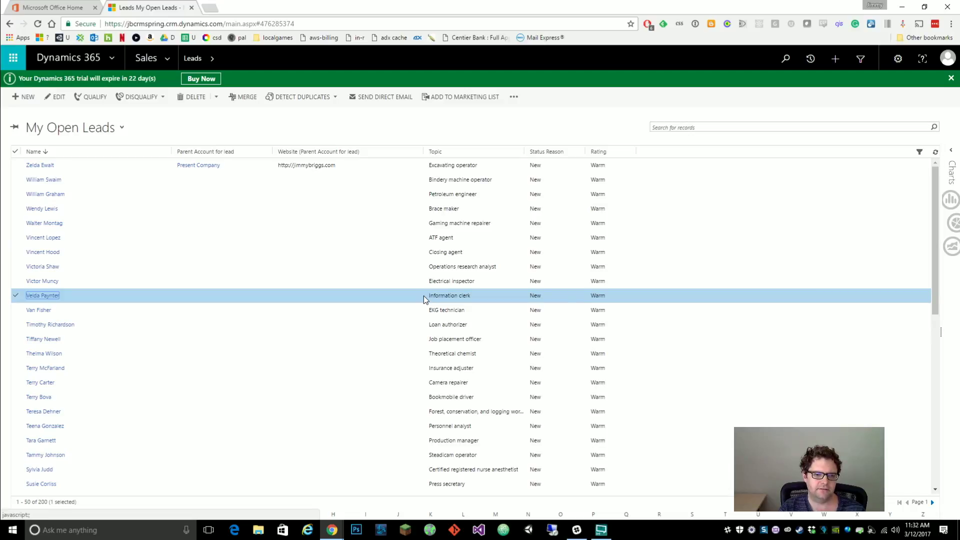
- Examine the Topic, Status Reason and Rating columns for several leads in the My Open Leads list
{"action": "left_click", "coordinate": [574, 225]}
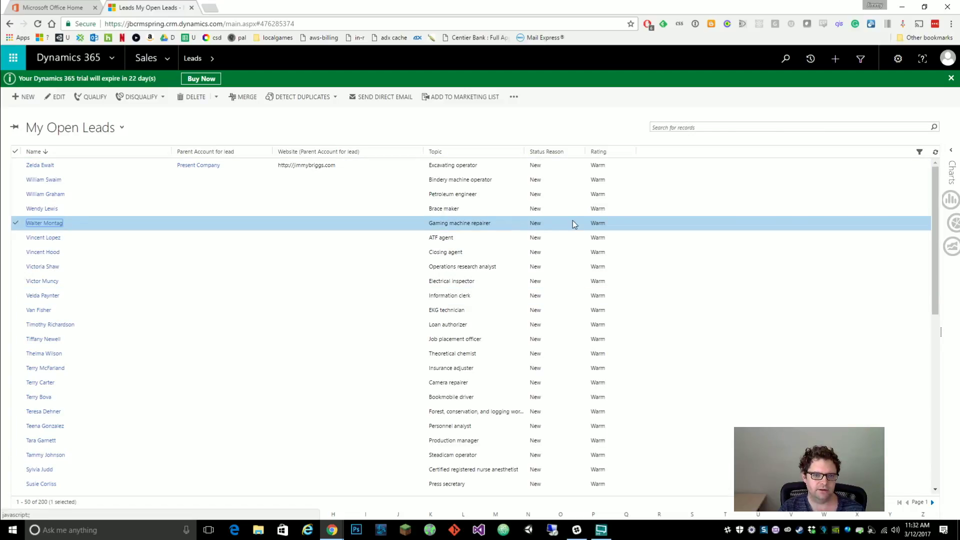
{"action": "key", "text": "Down"}
{"action": "key", "text": "Down"}
{"action": "key", "text": "Down"}
{"action": "key", "text": "Down"}
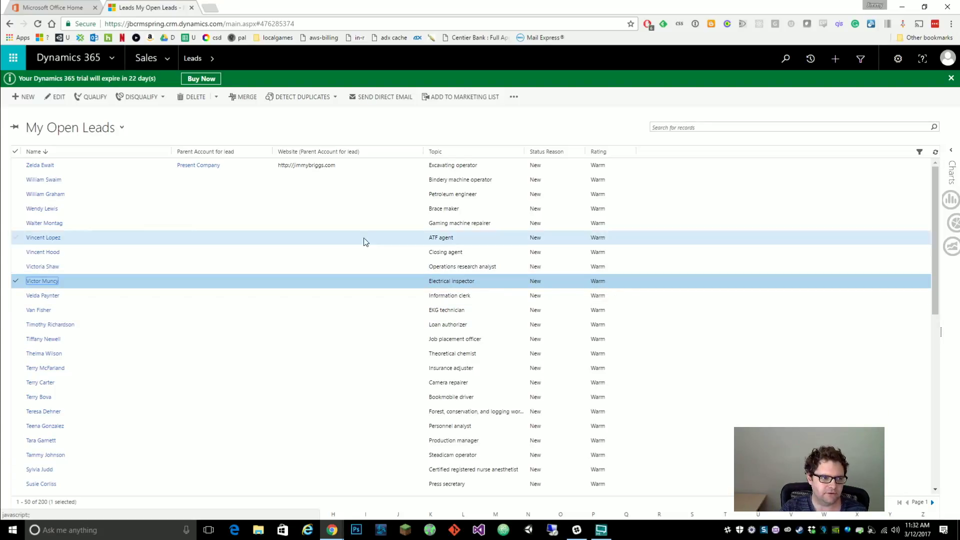
{"action": "left_click", "coordinate": [552, 209]}
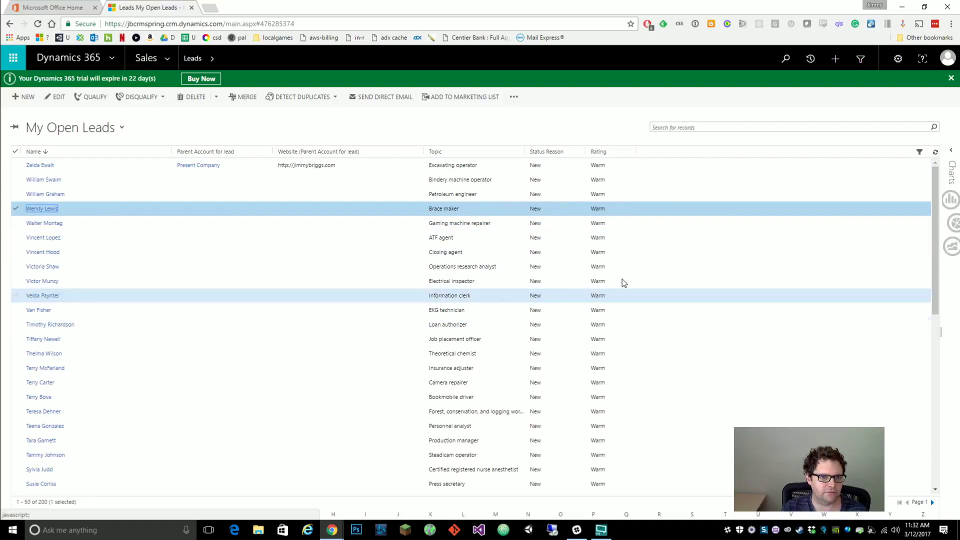
{"action": "left_click", "coordinate": [611, 225]}
{"action": "scroll", "coordinate": [600, 265], "scroll_direction": "down", "scroll_amount": 1}
{"action": "scroll", "coordinate": [600, 307], "scroll_direction": "down", "scroll_amount": 1}
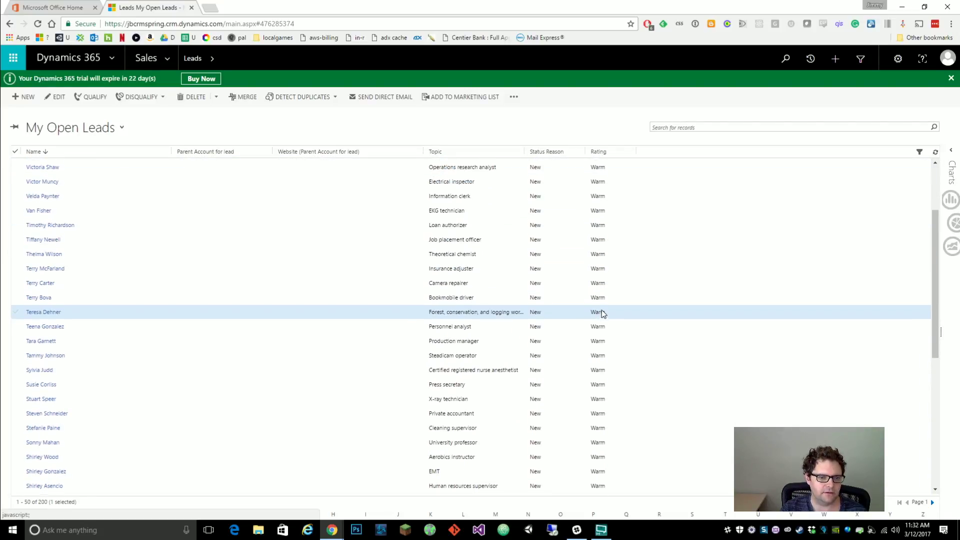
{"action": "scroll", "coordinate": [602, 313], "scroll_direction": "up", "scroll_amount": 2}
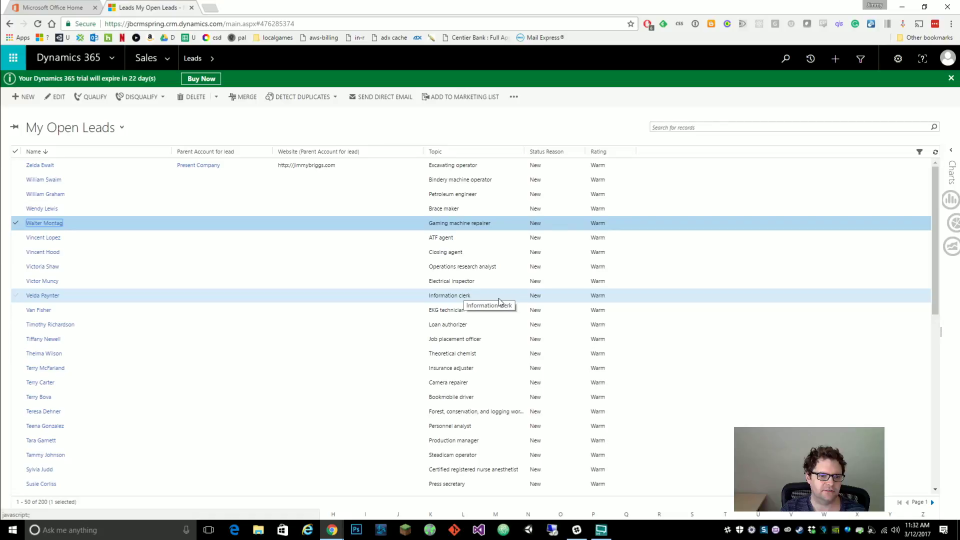
{"action": "left_click", "coordinate": [499, 302]}
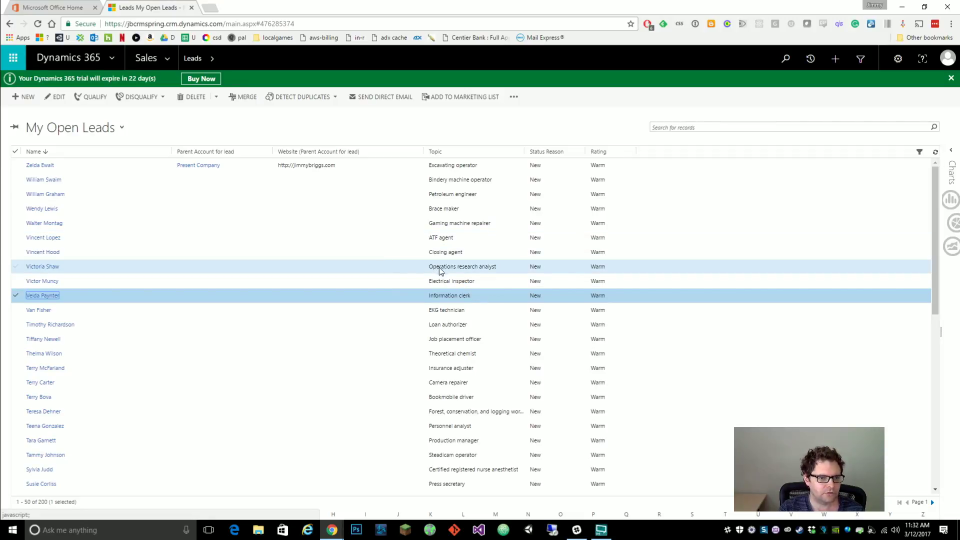
{"action": "left_click", "coordinate": [500, 270]}
{"action": "left_click", "coordinate": [505, 235]}
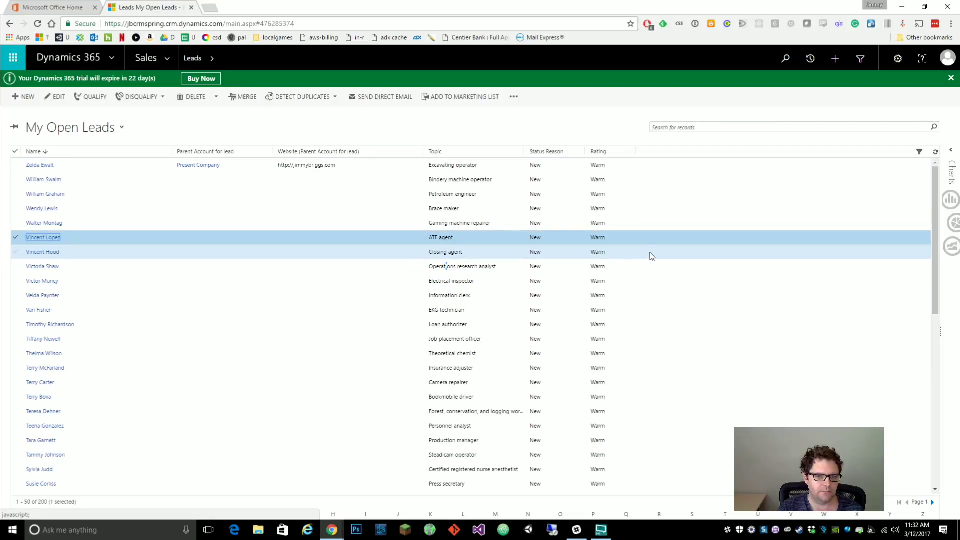
{"action": "scroll", "coordinate": [640, 300], "scroll_direction": "down", "scroll_amount": 10}
{"action": "scroll", "coordinate": [566, 280], "scroll_direction": "up", "scroll_amount": 10}
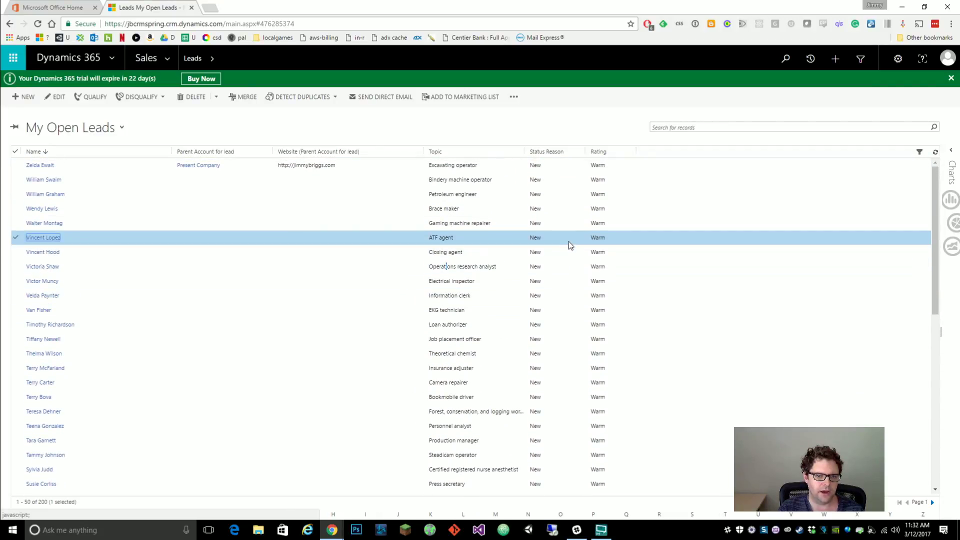
- Open the Excavating operator lead, set its Rating to Cold, and save and close the record
{"action": "left_click", "coordinate": [565, 165], "text": "shift"}
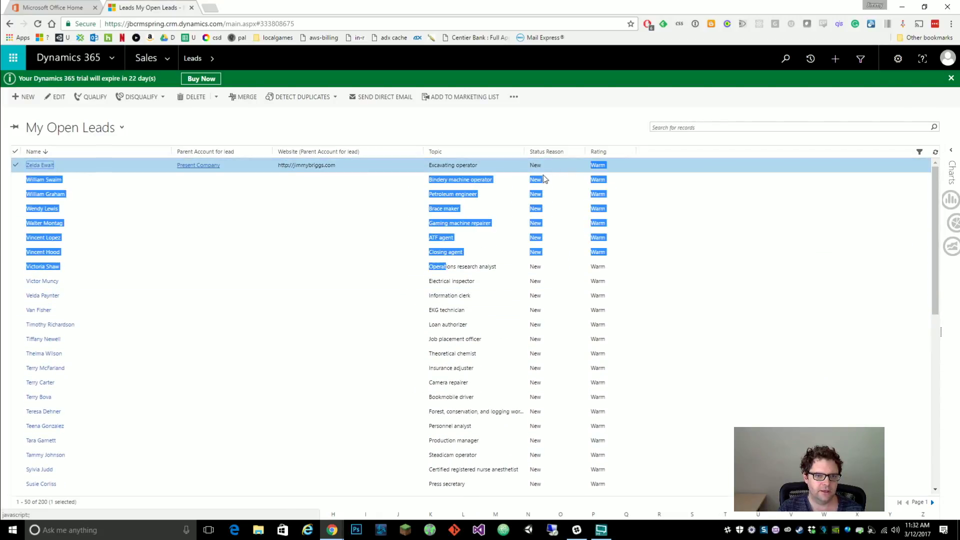
{"action": "double_click", "coordinate": [458, 237]}
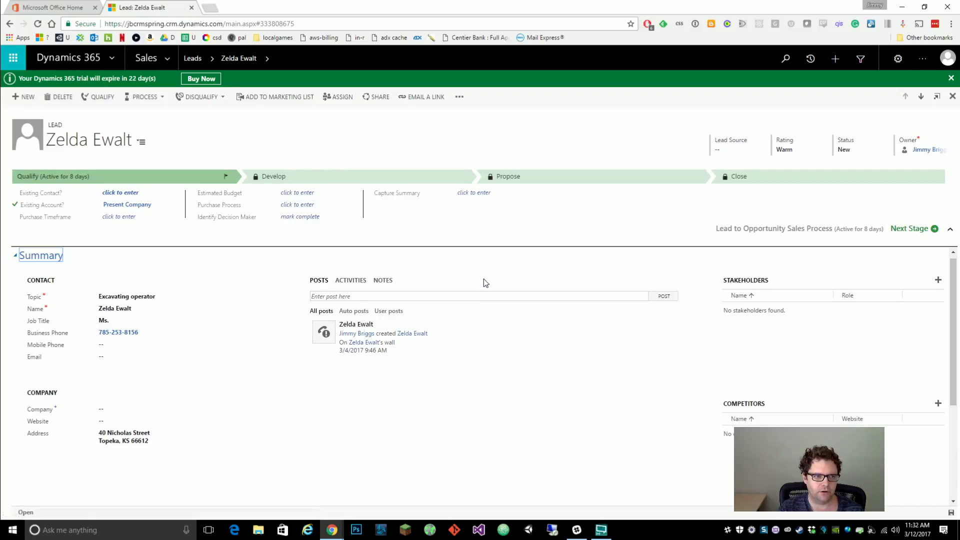
{"action": "left_click", "coordinate": [795, 156]}
{"action": "left_click", "coordinate": [792, 171]}
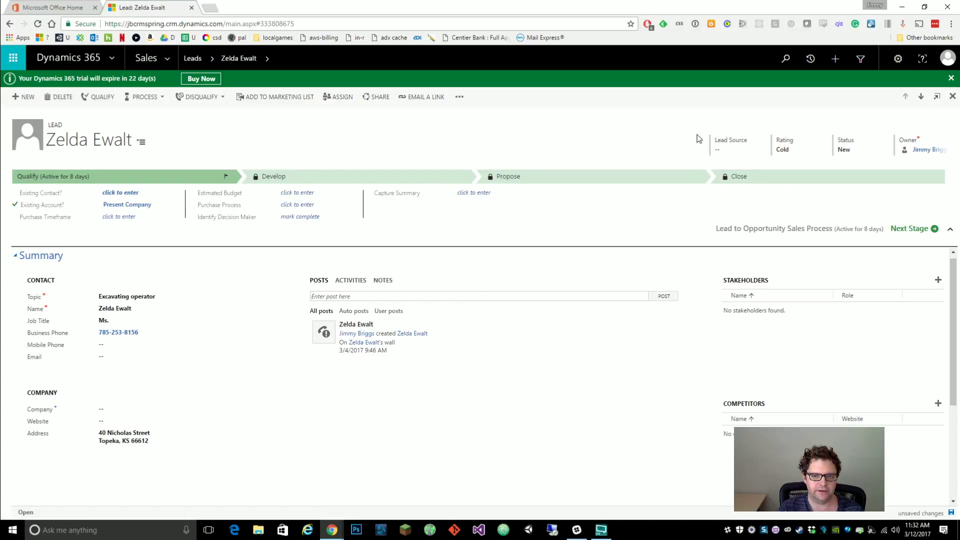
{"action": "left_click", "coordinate": [951, 513]}
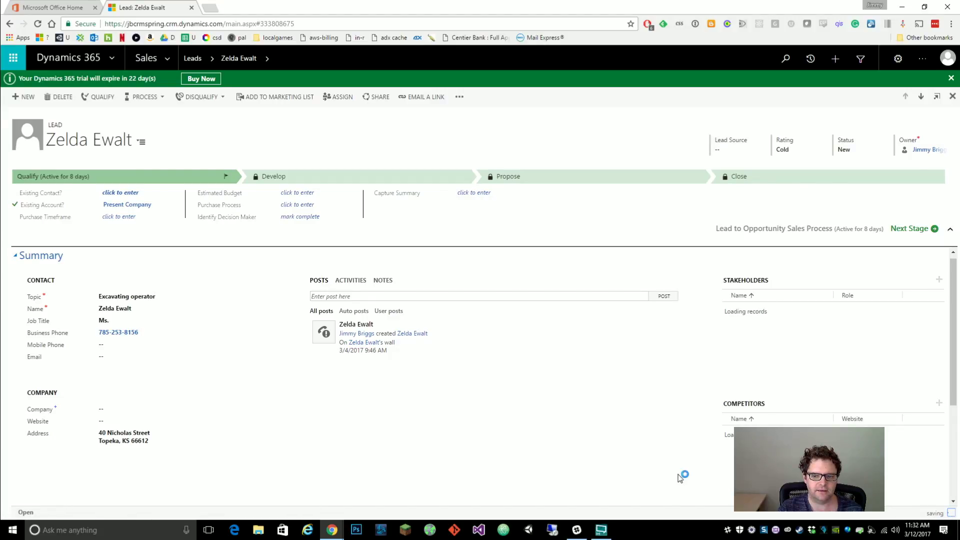
{"action": "left_click", "coordinate": [953, 96]}
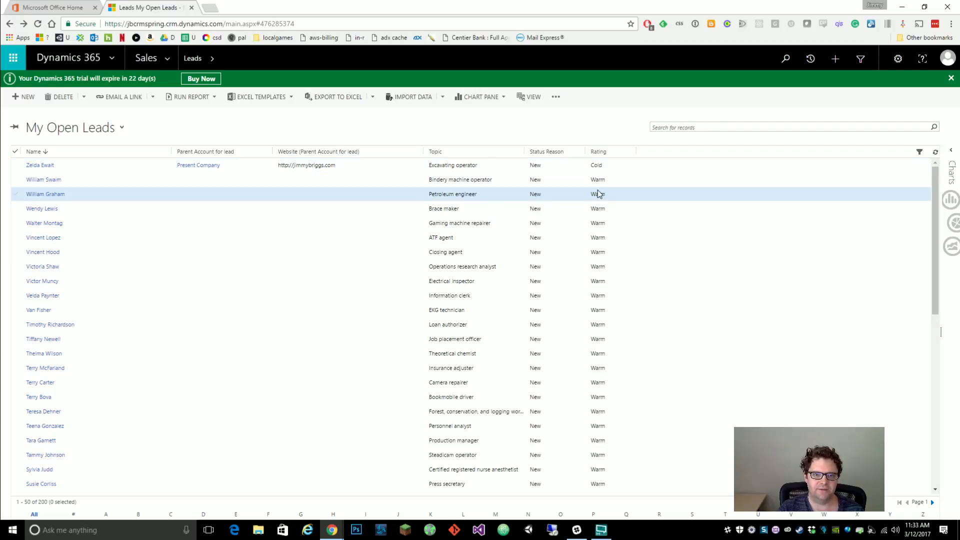
{"action": "scroll", "coordinate": [603, 225], "scroll_direction": "down", "scroll_amount": 3}
{"action": "scroll", "coordinate": [605, 257], "scroll_direction": "up", "scroll_amount": 2}
{"action": "scroll", "coordinate": [605, 257], "scroll_direction": "up", "scroll_amount": 1}
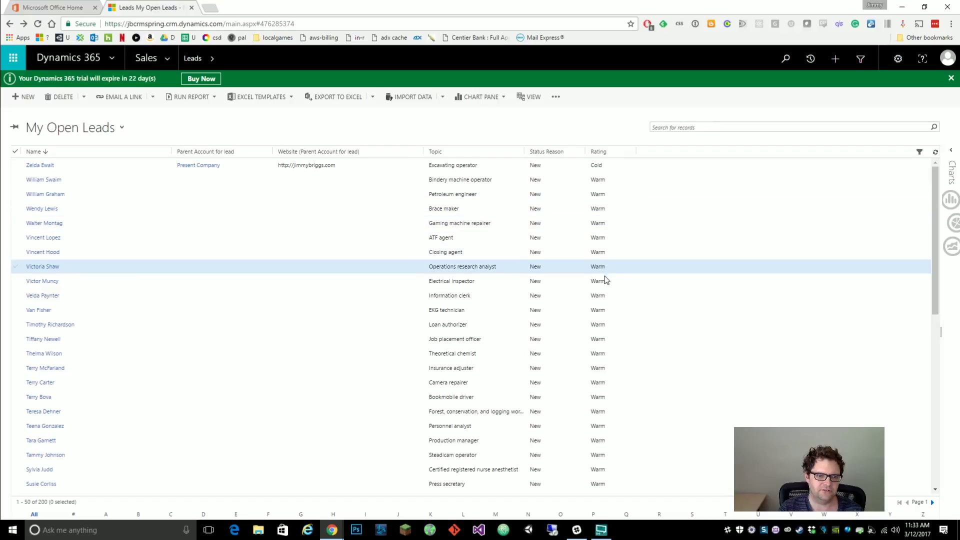
{"action": "scroll", "coordinate": [600, 346], "scroll_direction": "down", "scroll_amount": 5}
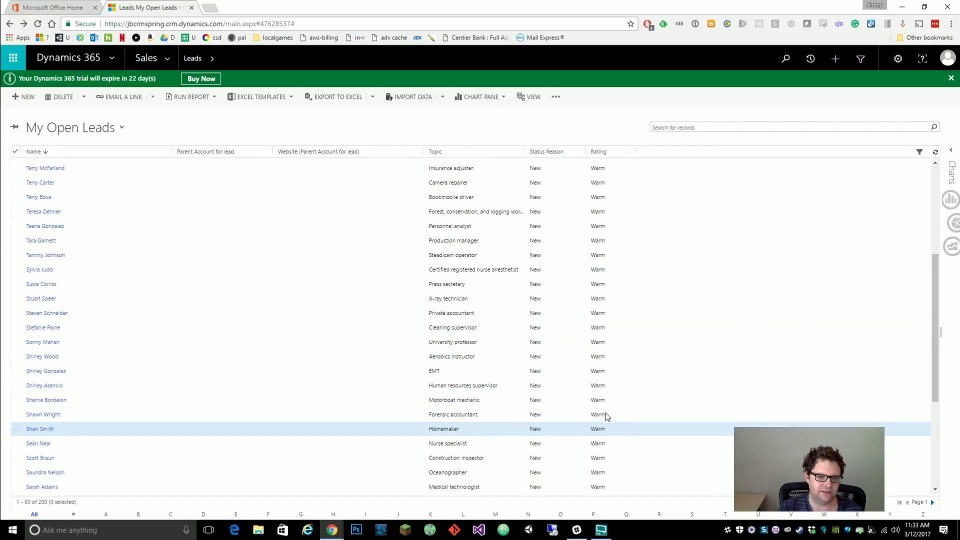
{"action": "scroll", "coordinate": [607, 415], "scroll_direction": "up", "scroll_amount": 5}
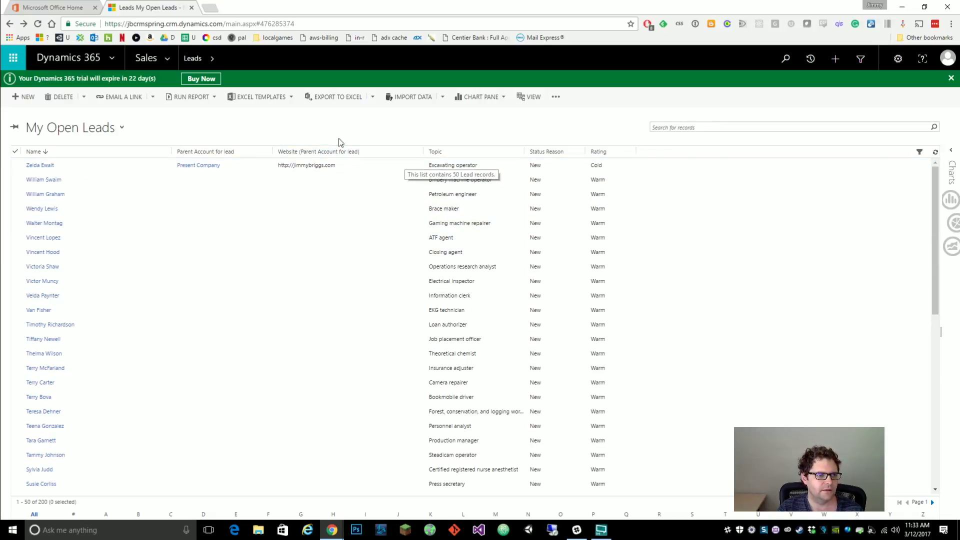
- Open the default solution from the Customizations settings and display the Lead entity's definition
{"action": "left_click", "coordinate": [168, 59]}
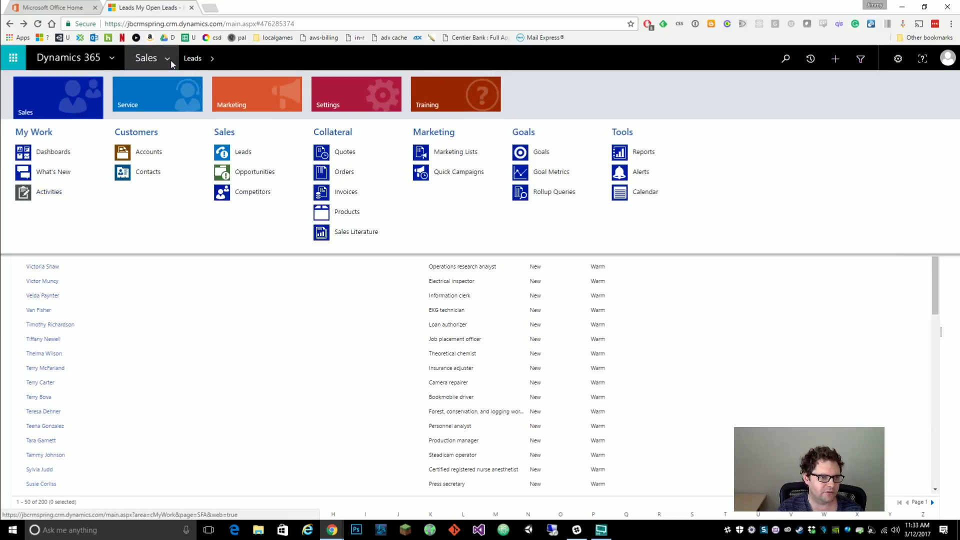
{"action": "left_click", "coordinate": [350, 98]}
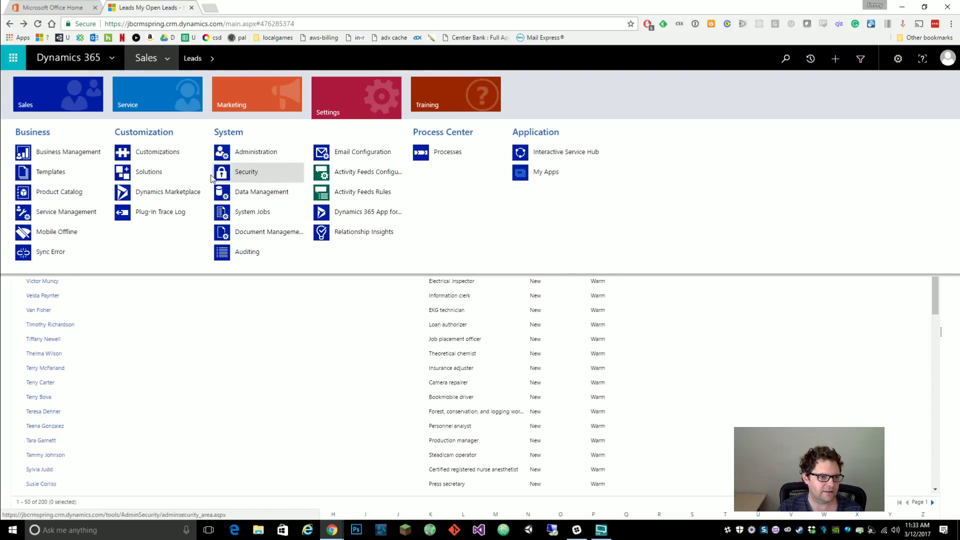
{"action": "left_click", "coordinate": [166, 159]}
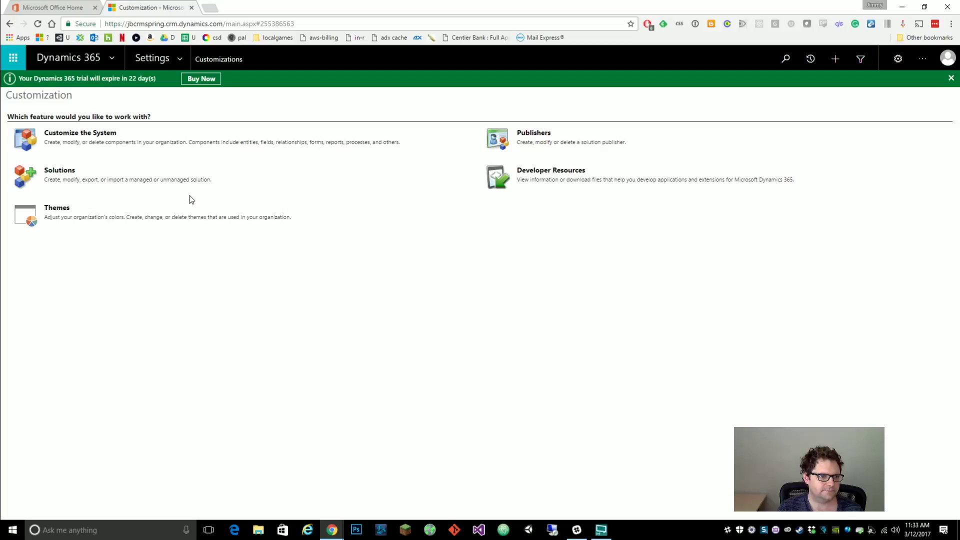
{"action": "left_click", "coordinate": [76, 138]}
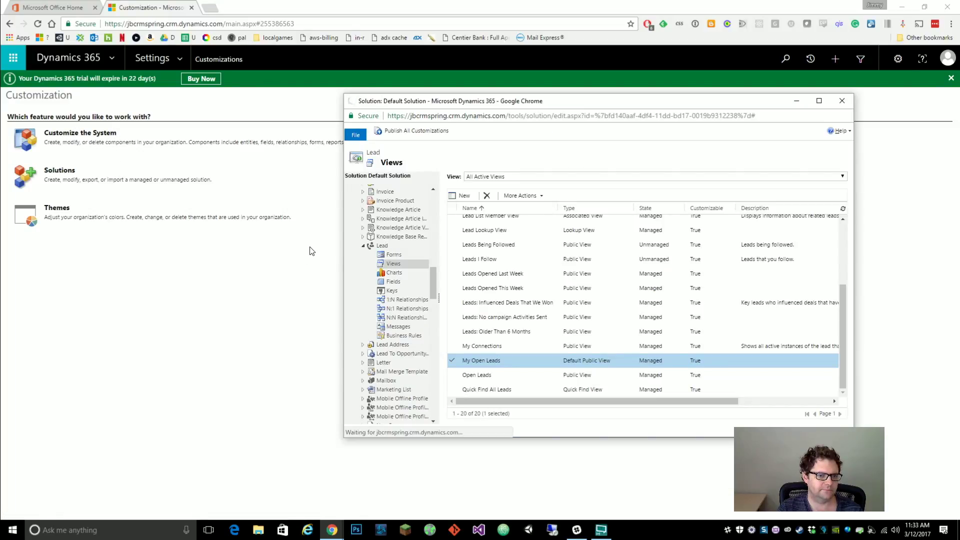
{"action": "scroll", "coordinate": [397, 342], "scroll_direction": "down", "scroll_amount": 8}
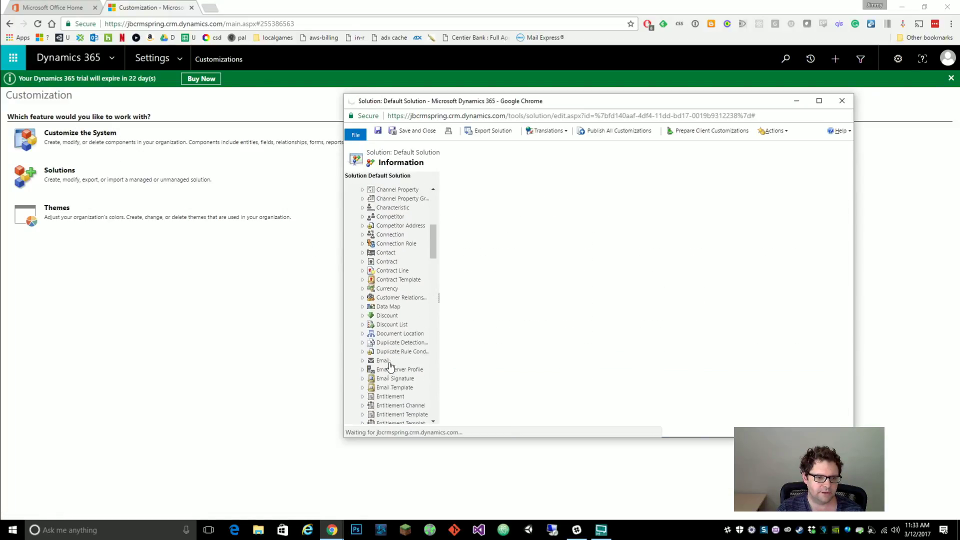
{"action": "scroll", "coordinate": [393, 362], "scroll_direction": "down", "scroll_amount": 4}
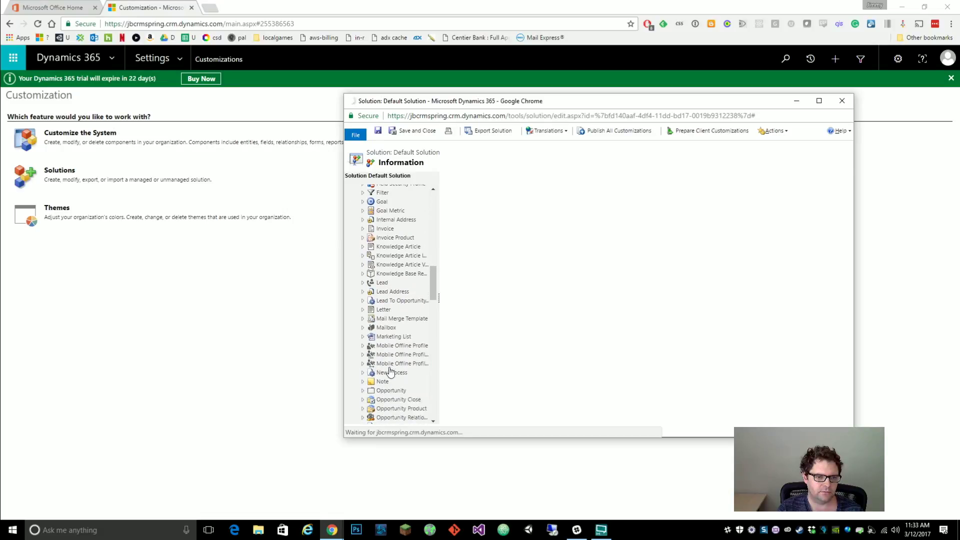
{"action": "left_click", "coordinate": [382, 283]}
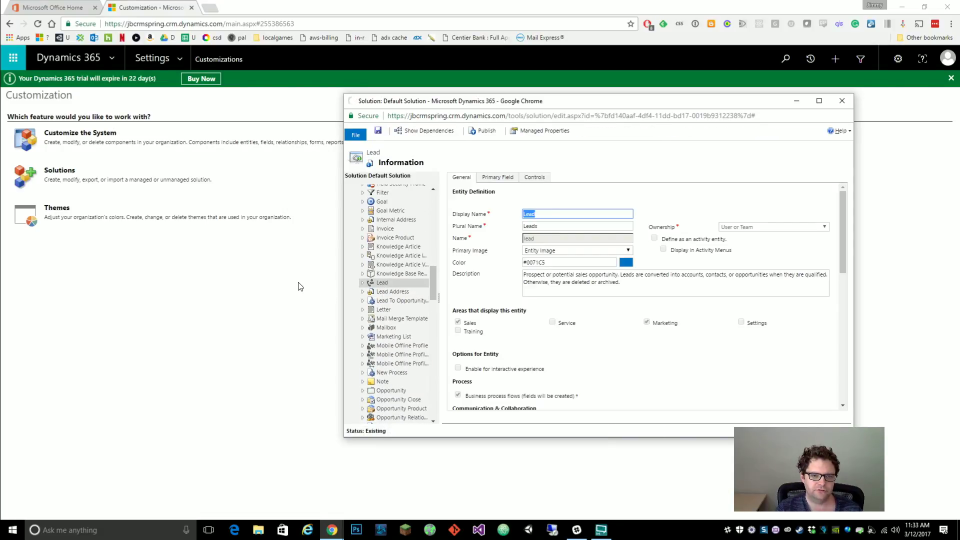
- Add the Editable Grid control to the Lead entity
{"action": "left_click", "coordinate": [534, 177]}
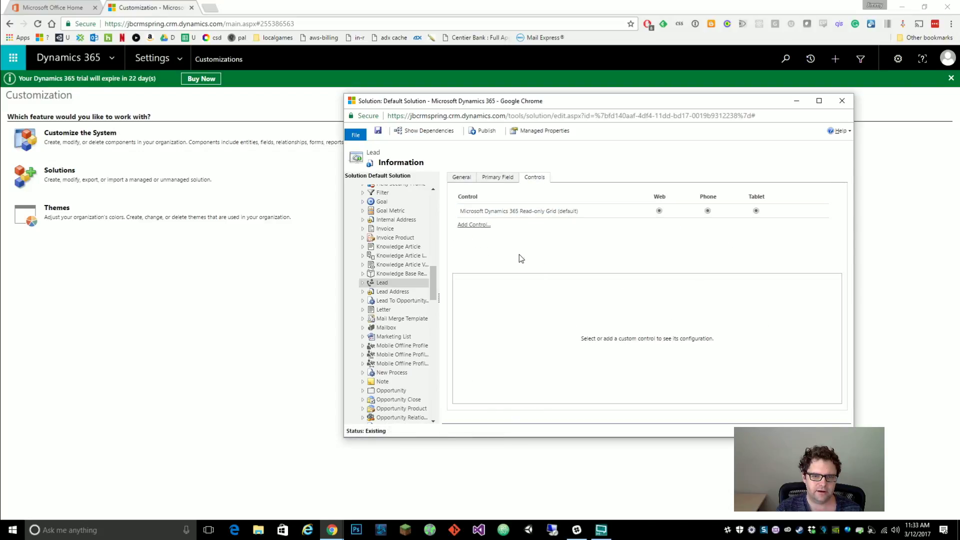
{"action": "left_click", "coordinate": [480, 229]}
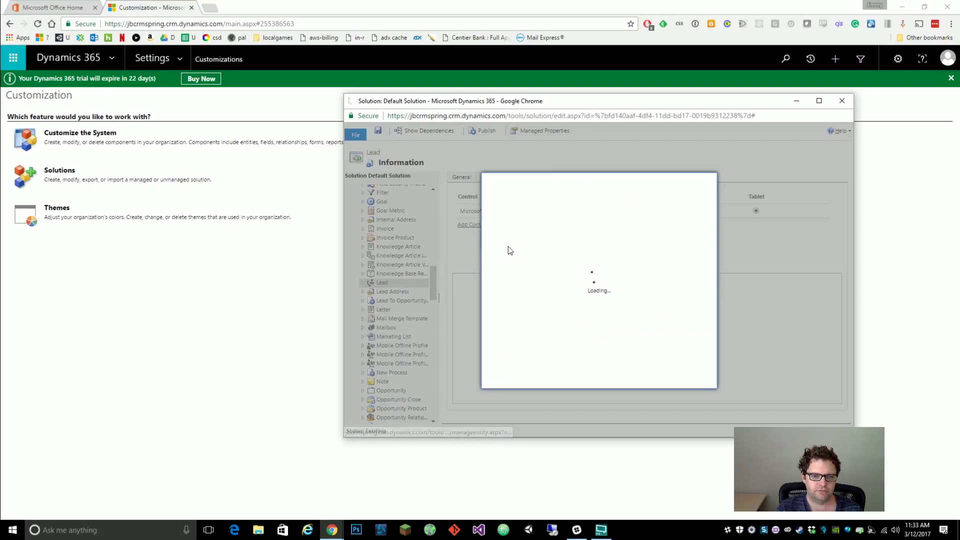
{"action": "left_click", "coordinate": [512, 245]}
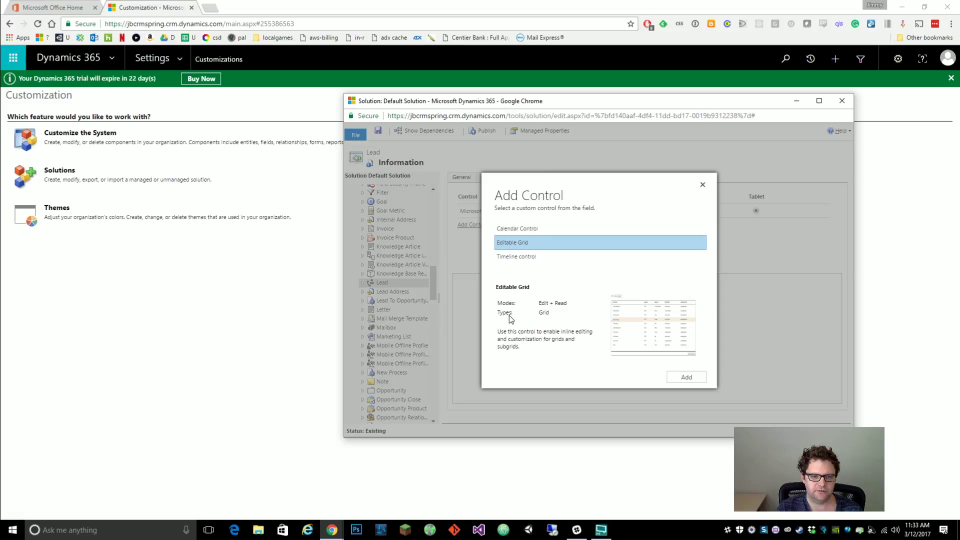
{"action": "left_click", "coordinate": [693, 379]}
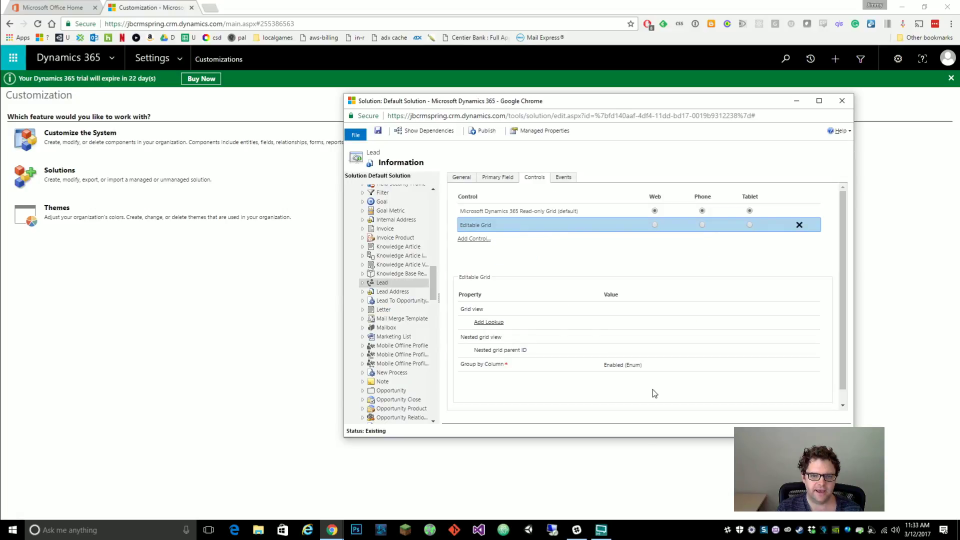
- Enable the Editable Grid for Web, Phone and Tablet, and save and publish the Lead entity
{"action": "left_click", "coordinate": [655, 225]}
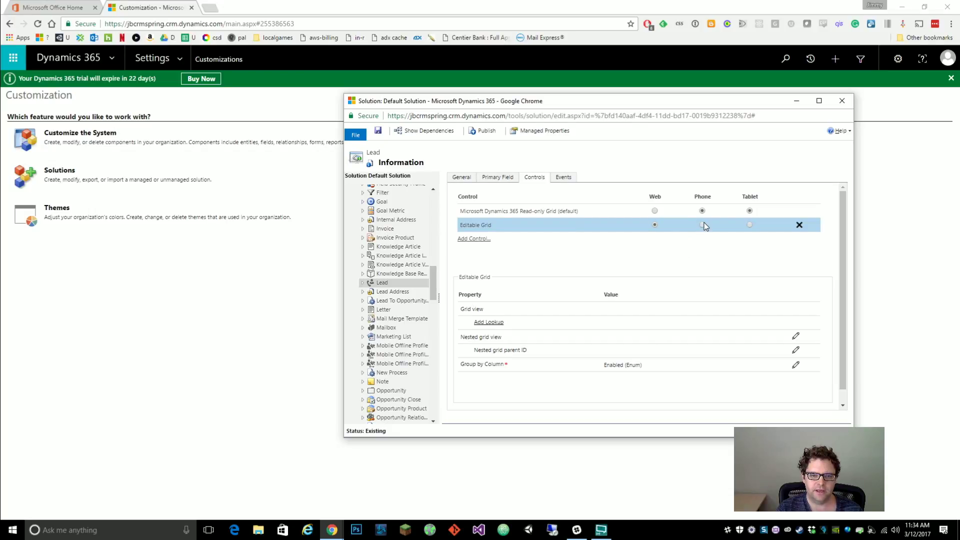
{"action": "left_click", "coordinate": [750, 225]}
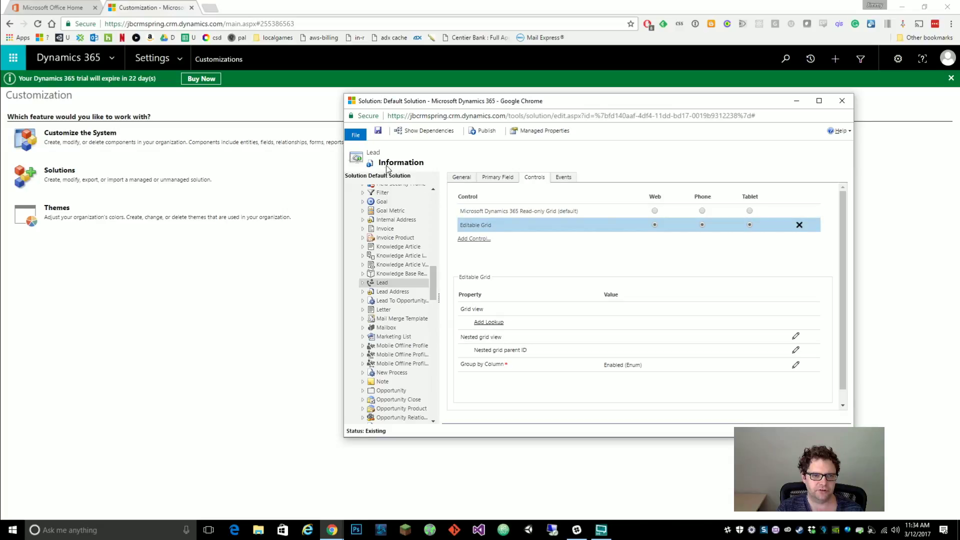
{"action": "left_click", "coordinate": [378, 130]}
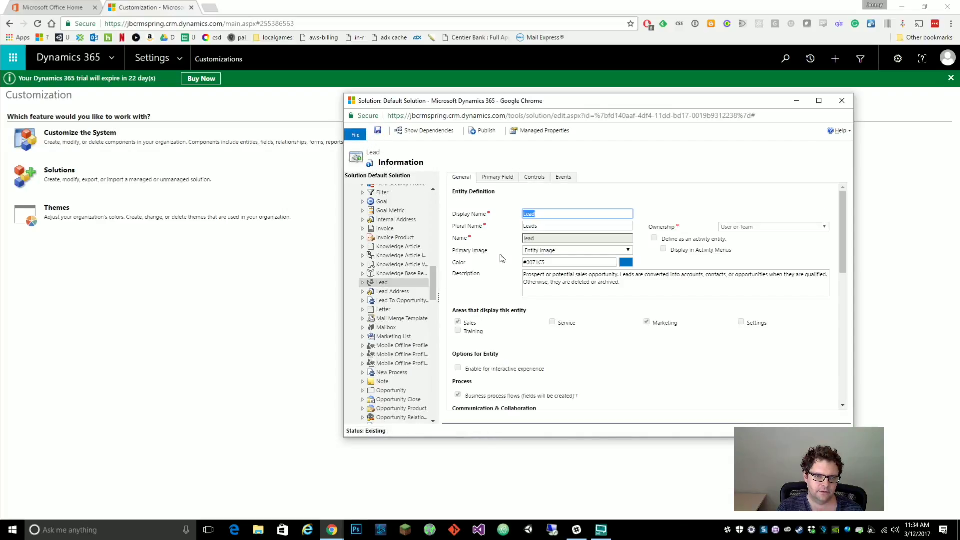
{"action": "left_click", "coordinate": [485, 132]}
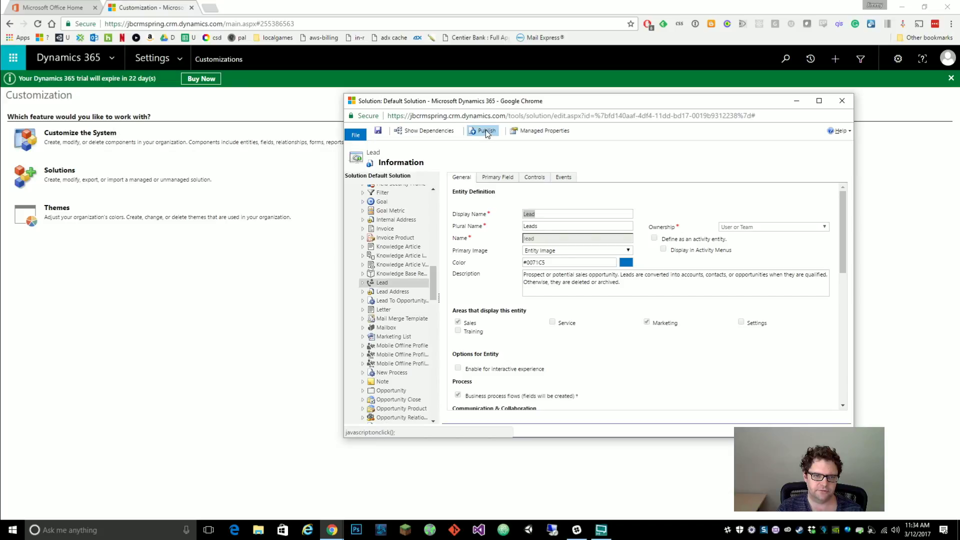
- Leave the Customization area and open the Leads list in the Sales area
{"action": "left_click", "coordinate": [265, 308]}
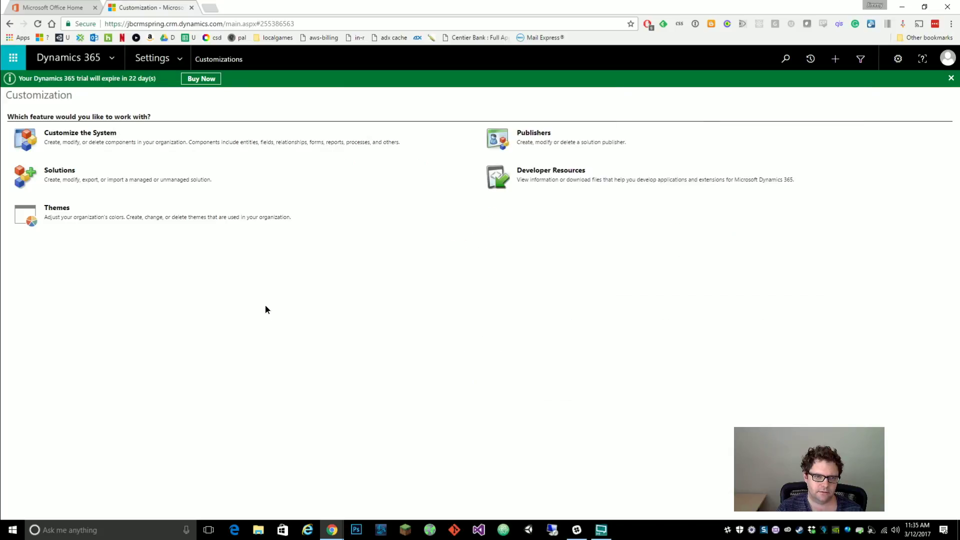
{"action": "left_click", "coordinate": [113, 58]}
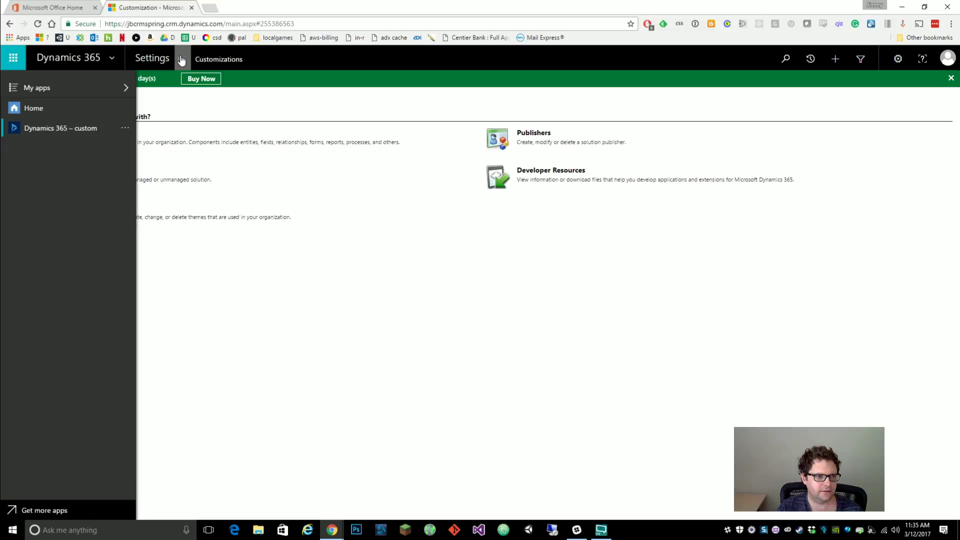
{"action": "left_click", "coordinate": [181, 60]}
{"action": "left_click", "coordinate": [55, 97]}
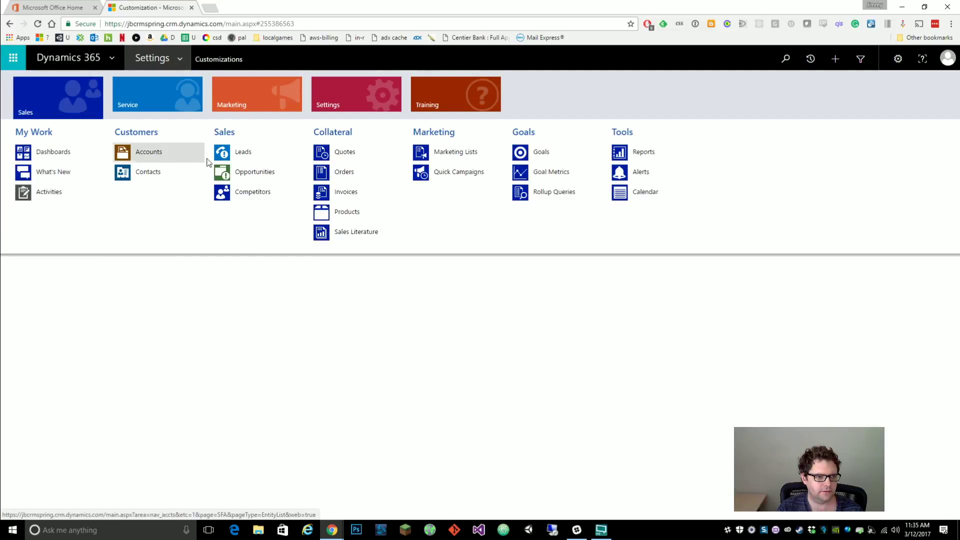
{"action": "left_click", "coordinate": [253, 155]}
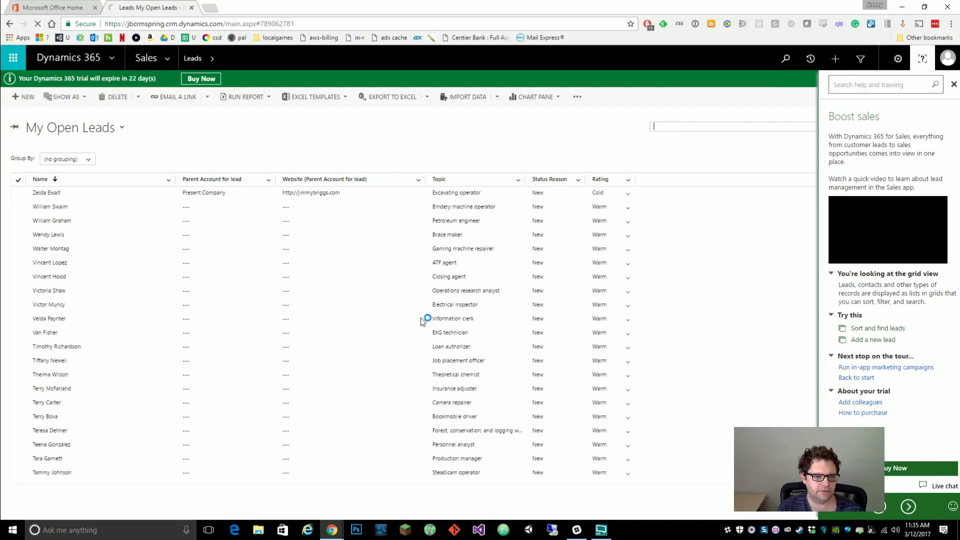
- Set the Excavating operator lead's Rating to Hot directly in the My Open Leads grid
{"action": "left_click", "coordinate": [621, 195]}
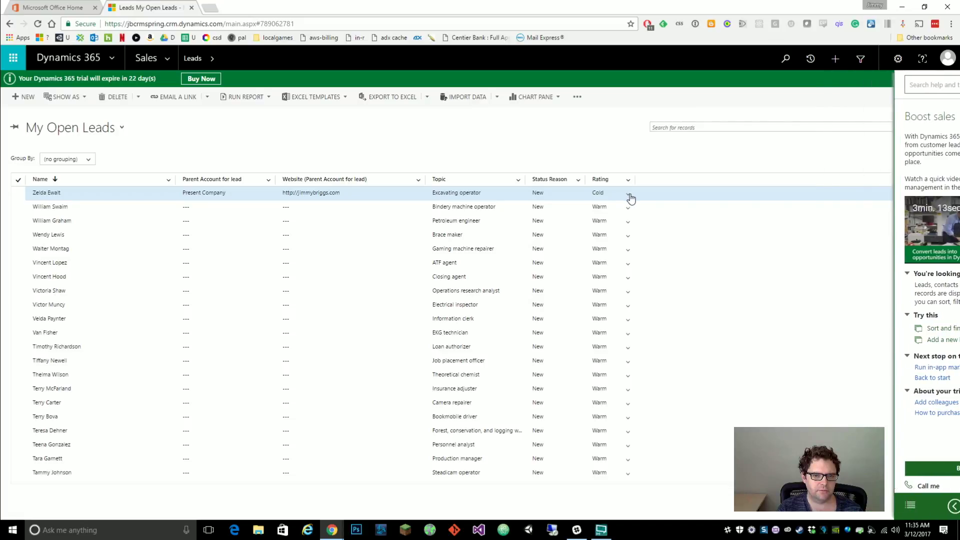
{"action": "left_click", "coordinate": [629, 195]}
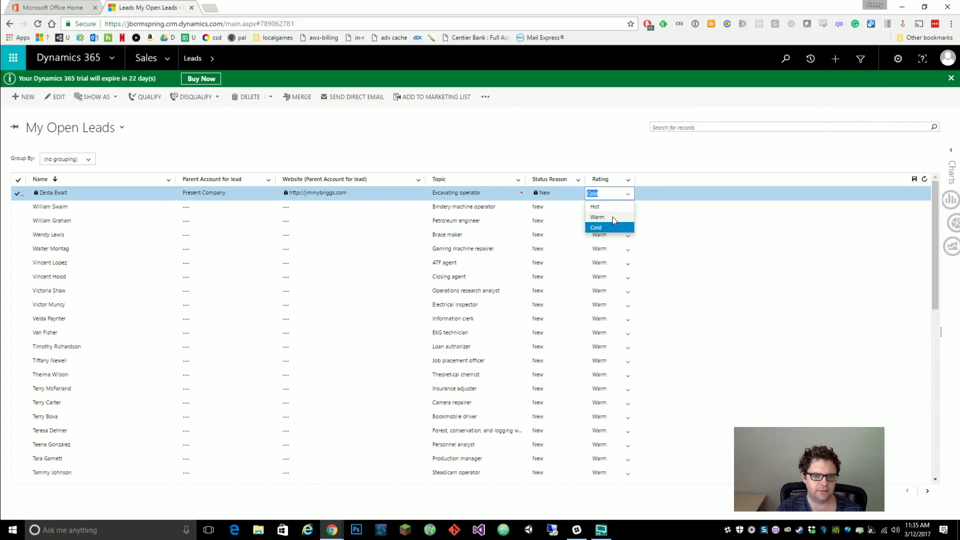
{"action": "left_click", "coordinate": [613, 217]}
{"action": "left_click", "coordinate": [630, 195]}
{"action": "left_click", "coordinate": [596, 206]}
- Set the ATF agent lead's Rating to Cold directly in the grid
{"action": "left_click", "coordinate": [620, 264]}
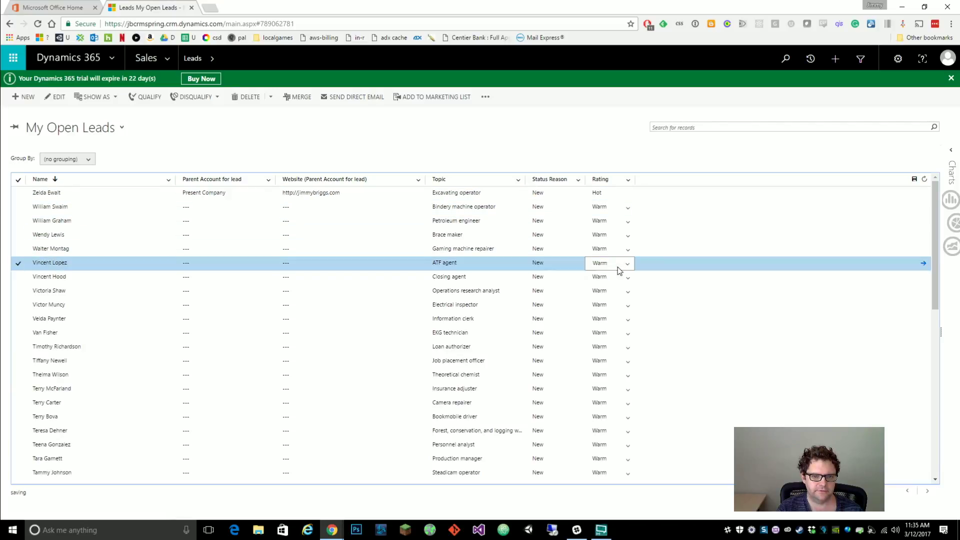
{"action": "left_click", "coordinate": [628, 264]}
{"action": "left_click", "coordinate": [615, 297]}
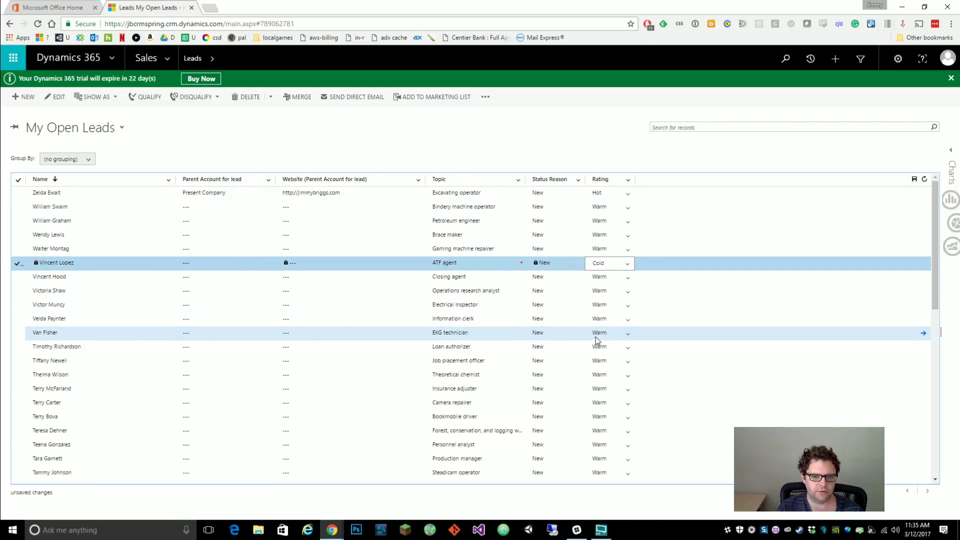
- Set the Job placement officer lead's Rating to Hot in the grid and save the change
{"action": "left_click", "coordinate": [621, 361]}
{"action": "left_click", "coordinate": [627, 362]}
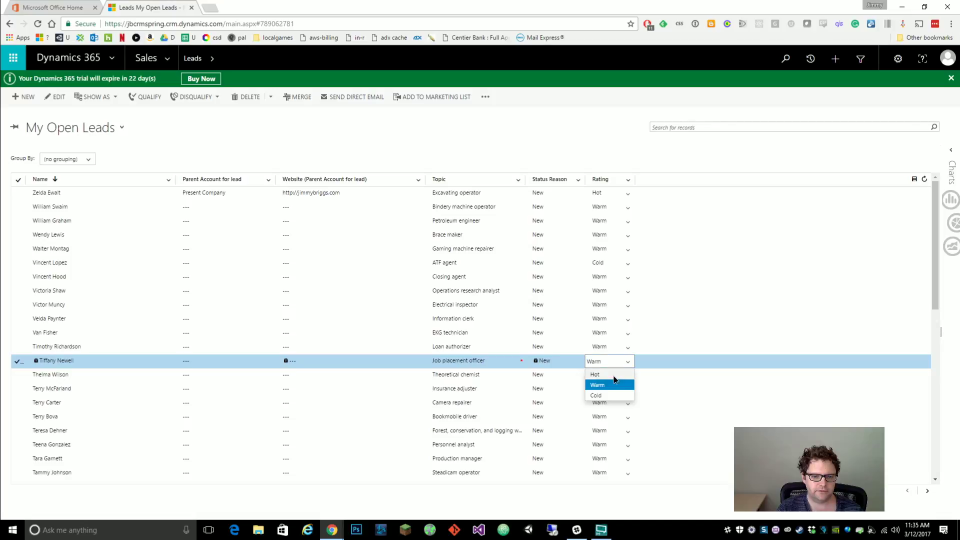
{"action": "left_click", "coordinate": [613, 374]}
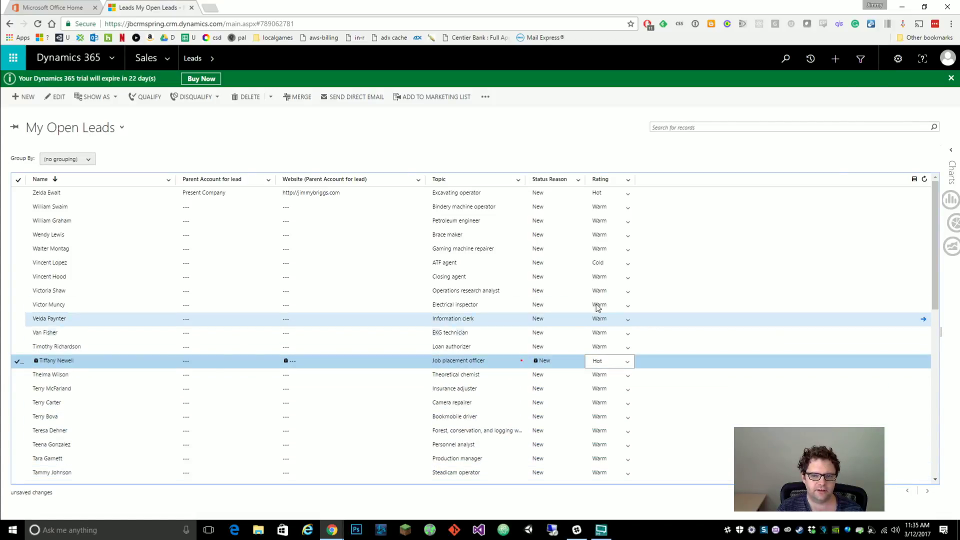
{"action": "left_click", "coordinate": [915, 181]}
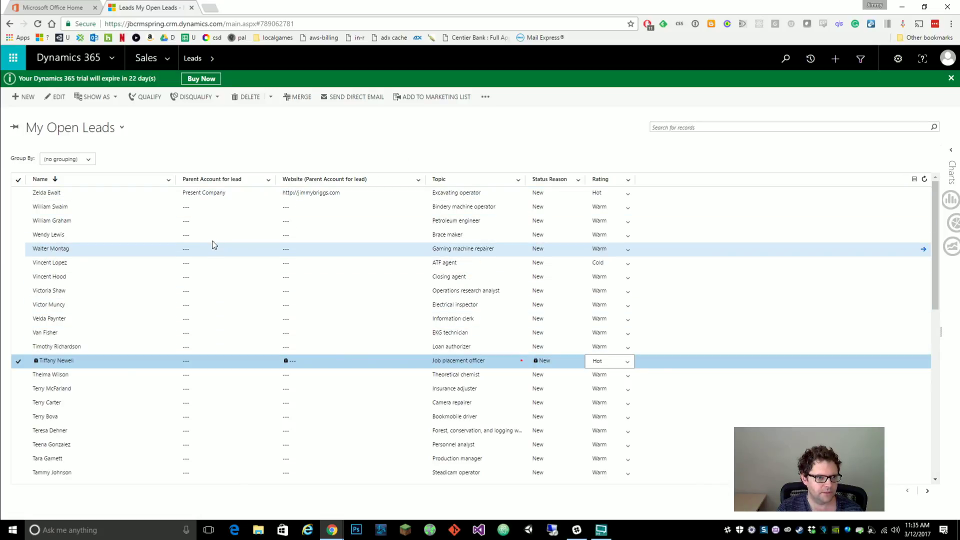
- Set the Bindery machine operator lead's Parent Account to Laneco in the grid
{"action": "left_click", "coordinate": [228, 208]}
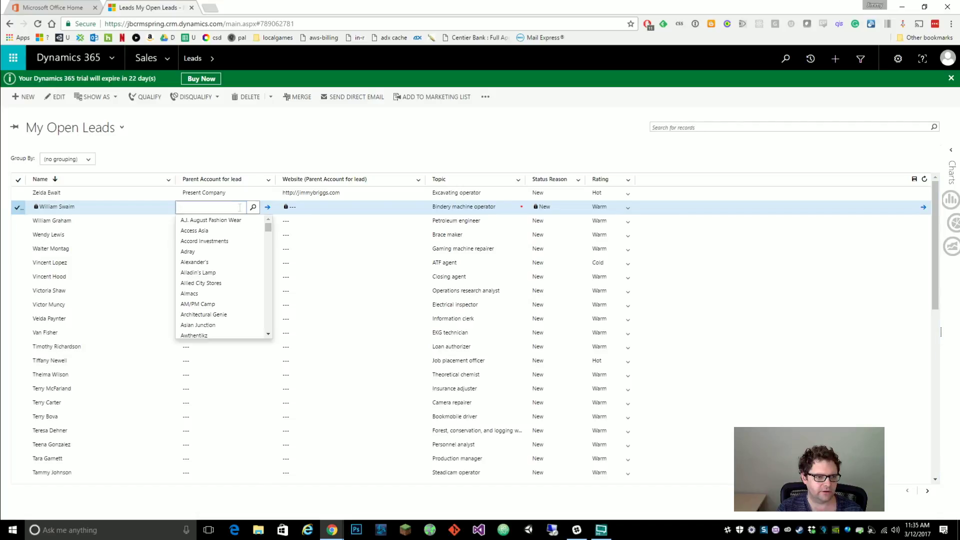
{"action": "scroll", "coordinate": [227, 298], "scroll_direction": "down", "scroll_amount": 10}
{"action": "scroll", "coordinate": [228, 295], "scroll_direction": "down", "scroll_amount": 3}
{"action": "left_click", "coordinate": [219, 301]}
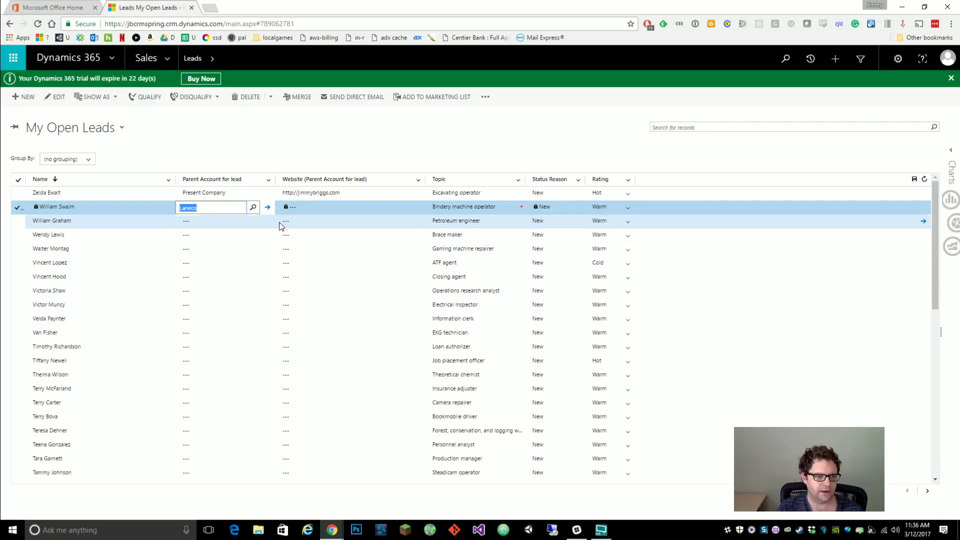
- Check whether the parent account Website and Status Reason cells of the first two leads accept inline editing
{"action": "left_click", "coordinate": [338, 198]}
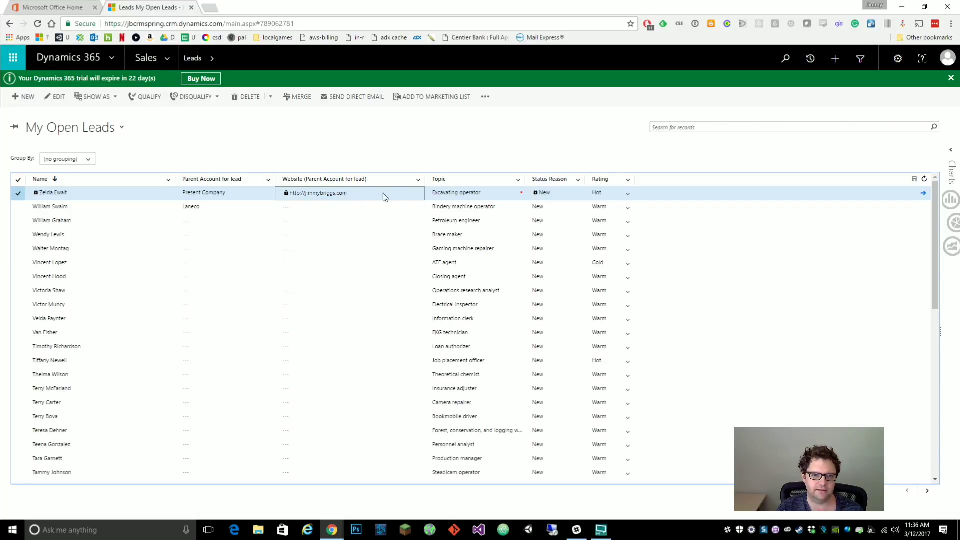
{"action": "left_click", "coordinate": [559, 194]}
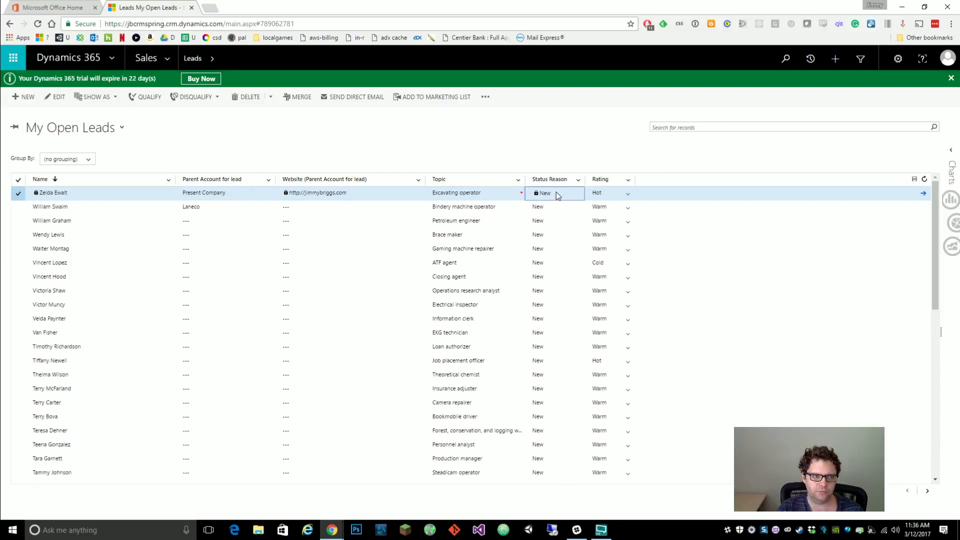
{"action": "left_click", "coordinate": [367, 211]}
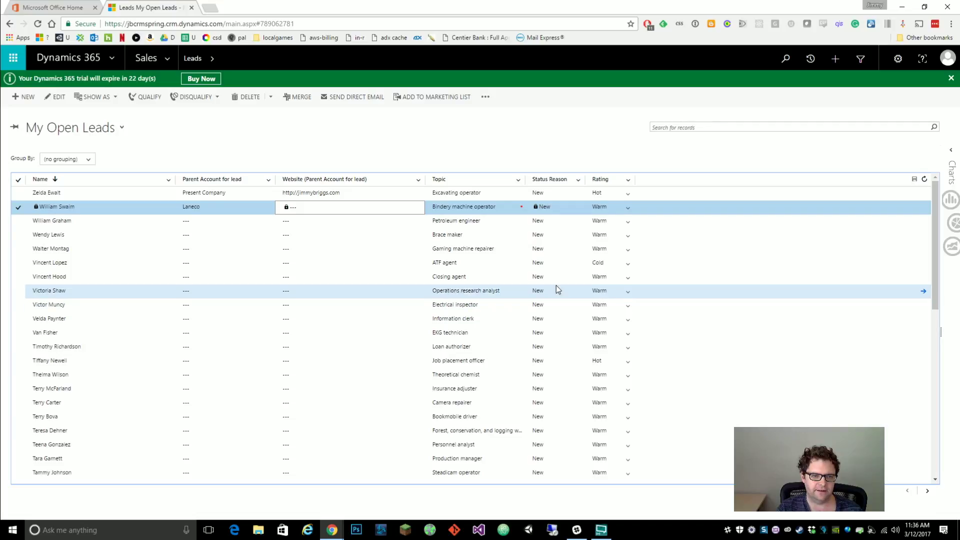
- Append "asdfasd f" to the ATF agent lead's Topic in the grid and save the change
{"action": "left_click", "coordinate": [484, 263]}
{"action": "left_click", "coordinate": [483, 263]}
{"action": "left_click", "coordinate": [482, 265]}
{"action": "type", "text": "asdfasd f"}
{"action": "left_click", "coordinate": [678, 265]}
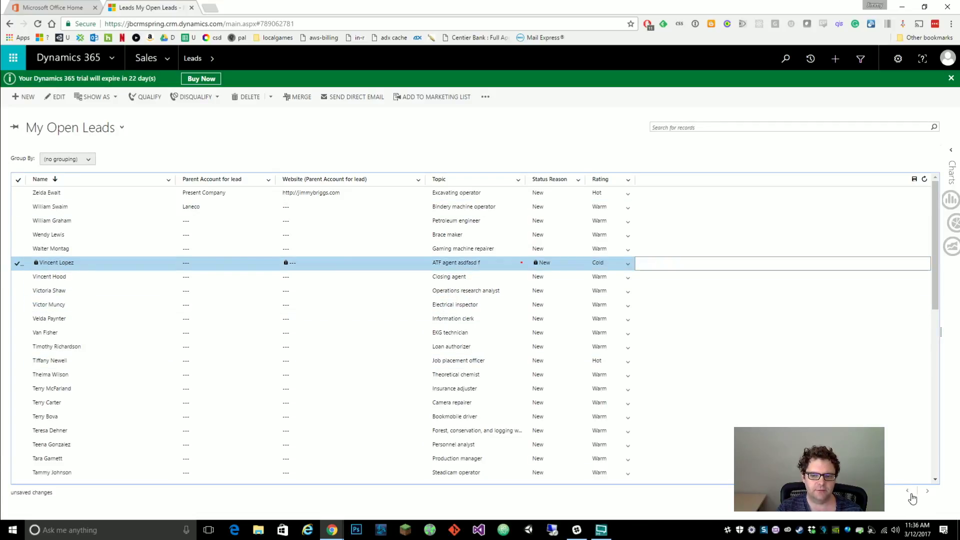
{"action": "left_click", "coordinate": [914, 179]}
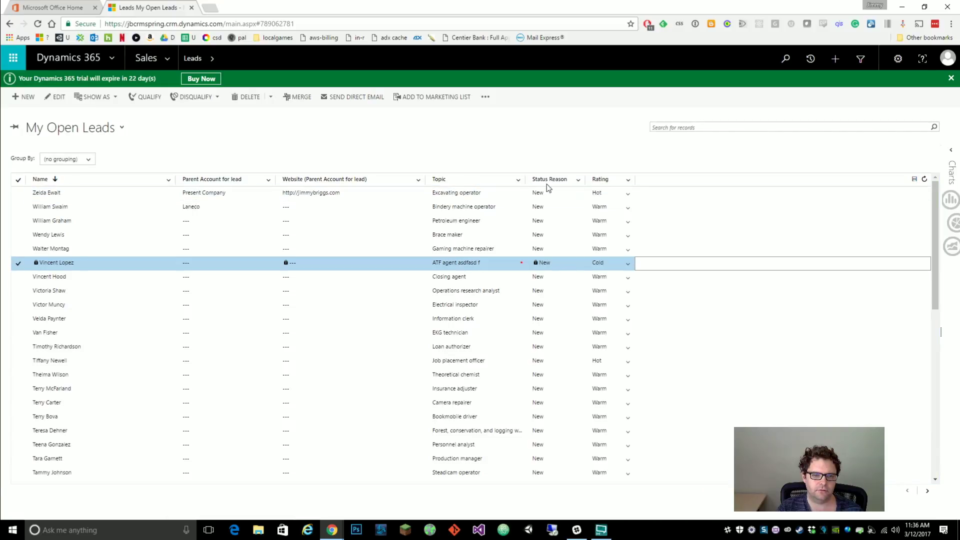
- Add the Petroleum engineer, Brace maker and Gaming machine repairer leads to the selection with the ATF agent lead
{"action": "left_click", "coordinate": [17, 223]}
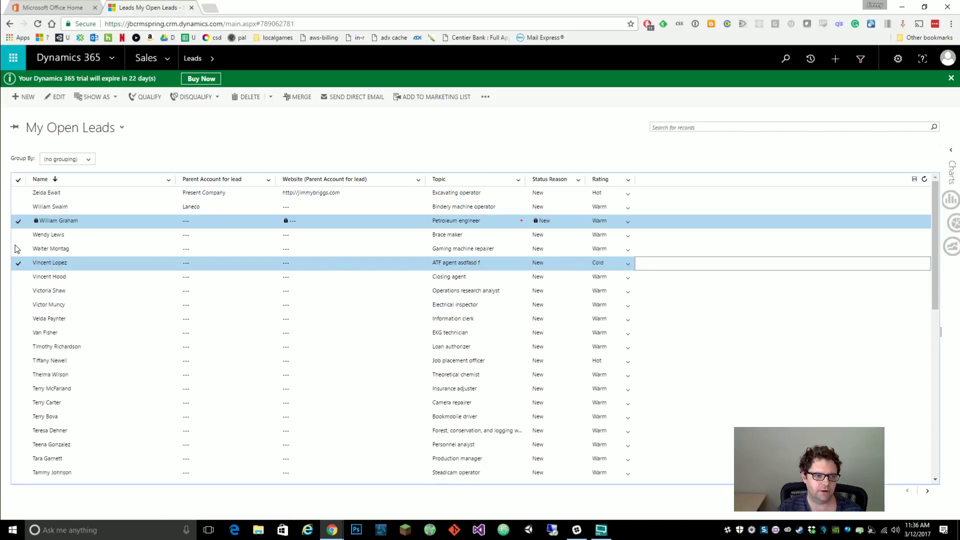
{"action": "left_click", "coordinate": [17, 235]}
{"action": "left_click", "coordinate": [17, 248]}
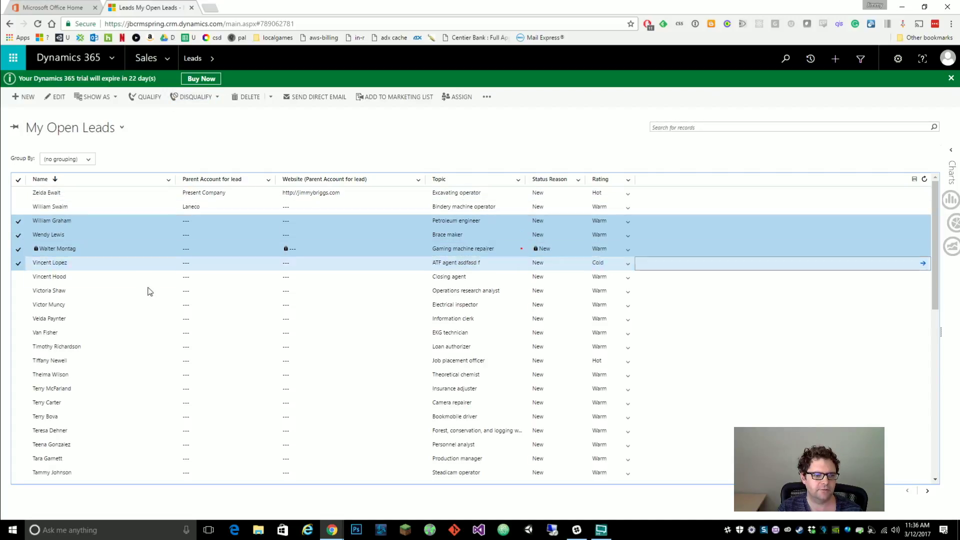
- Select only the "ATF agent asdfasd f" lead, open its full record from the grid, and close it again
{"action": "left_click", "coordinate": [308, 261]}
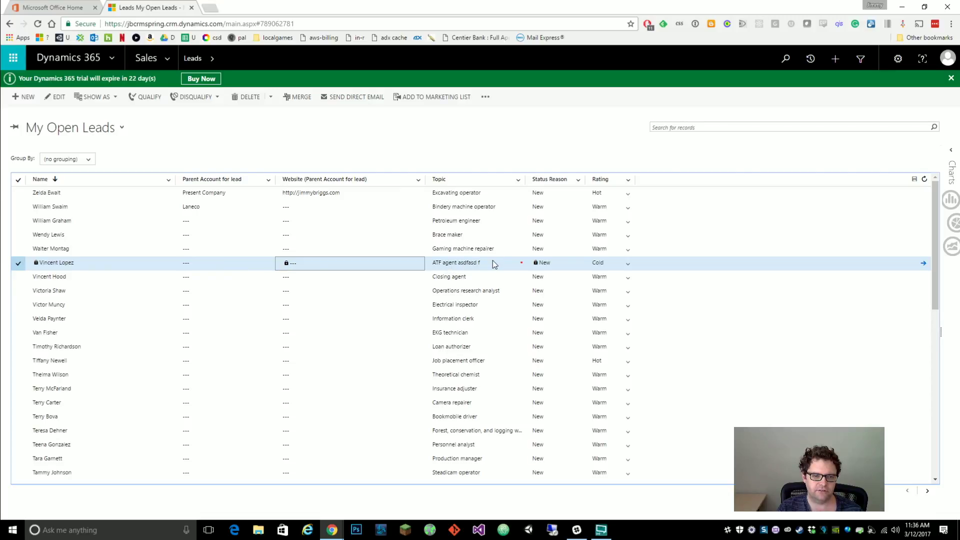
{"action": "left_click", "coordinate": [606, 265]}
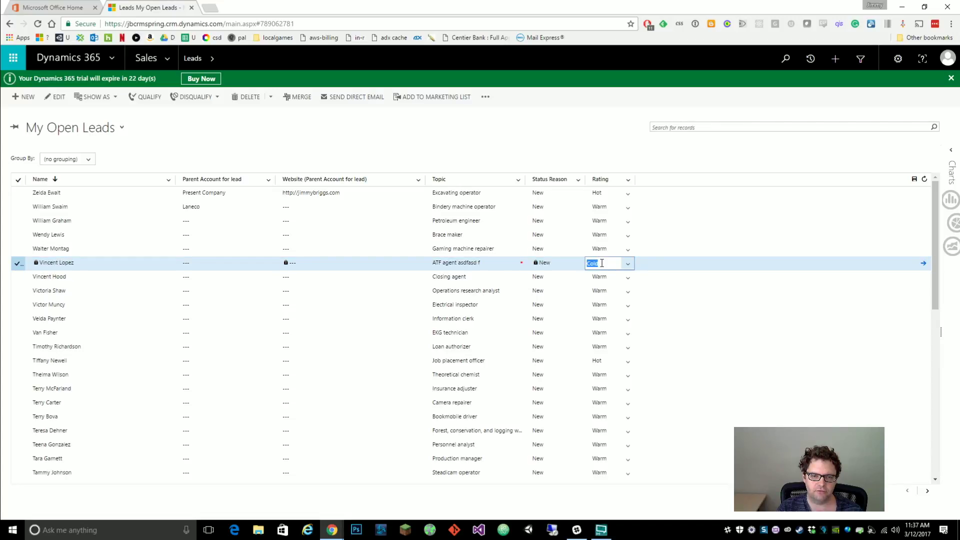
{"action": "double_click", "coordinate": [602, 263]}
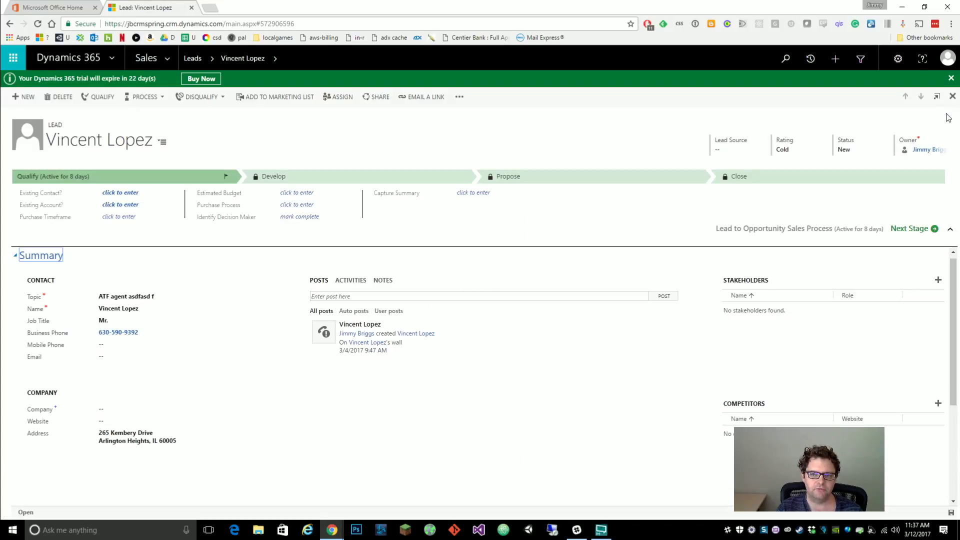
{"action": "left_click", "coordinate": [952, 97]}
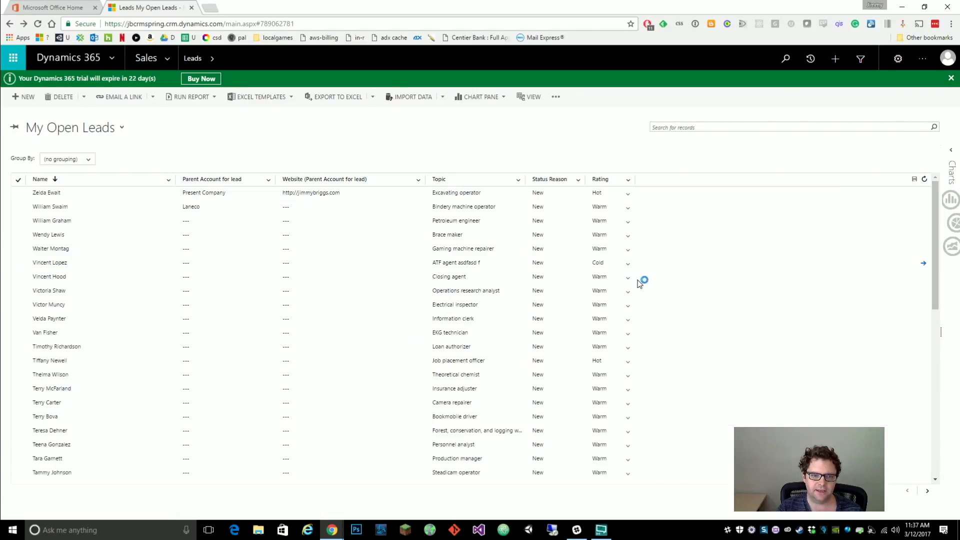
- Open the Closing agent lead's Rating and Parent Account cells for inline editing without entering new values
{"action": "left_click", "coordinate": [610, 276]}
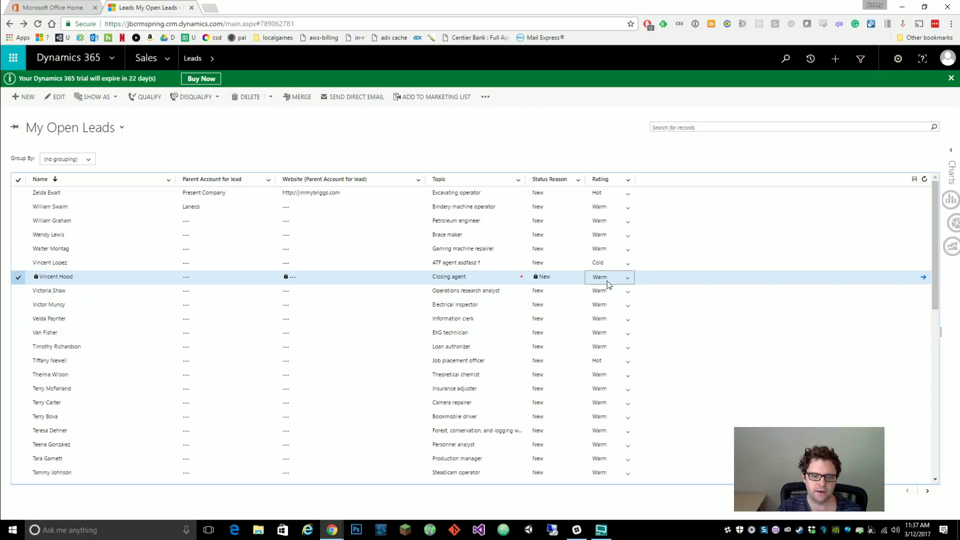
{"action": "left_click", "coordinate": [611, 277]}
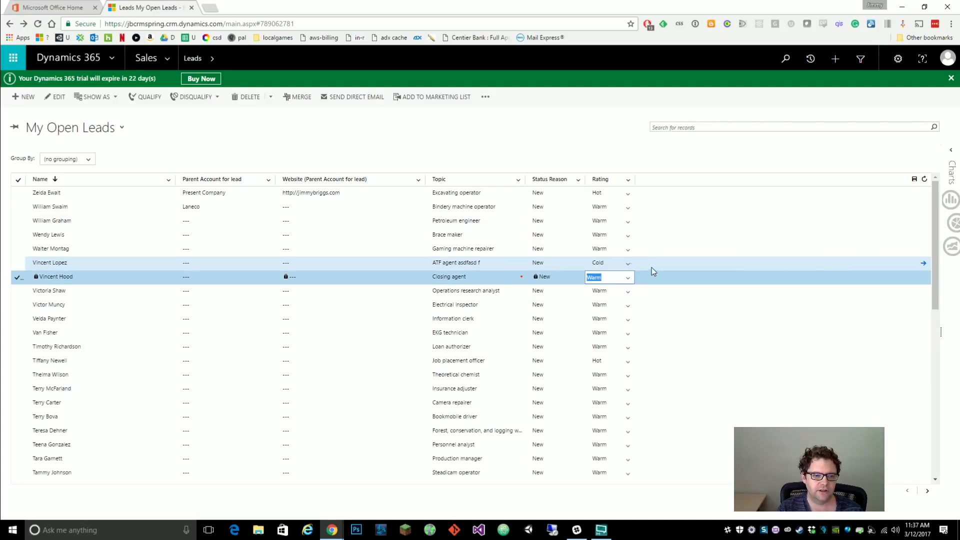
{"action": "left_click", "coordinate": [221, 280]}
{"action": "left_click", "coordinate": [206, 278]}
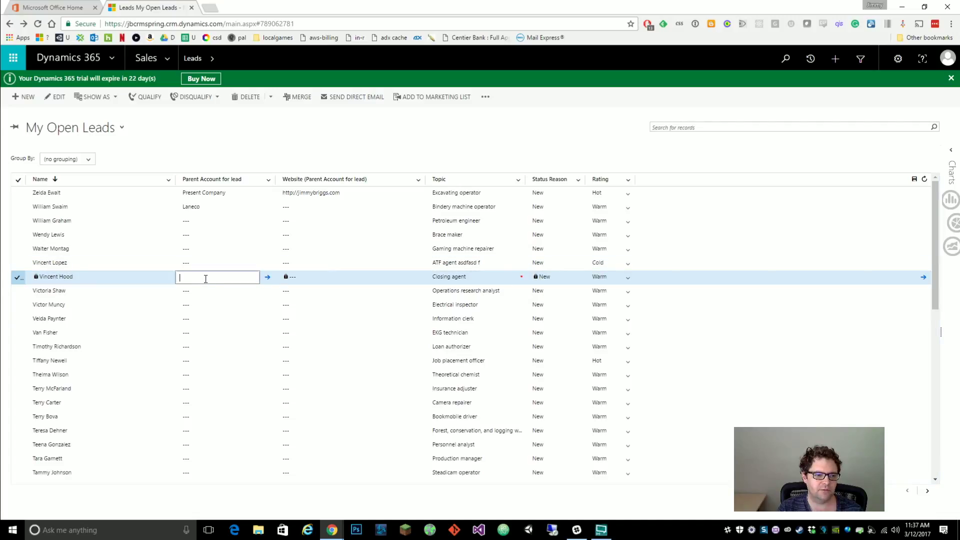
{"action": "left_click", "coordinate": [257, 281]}
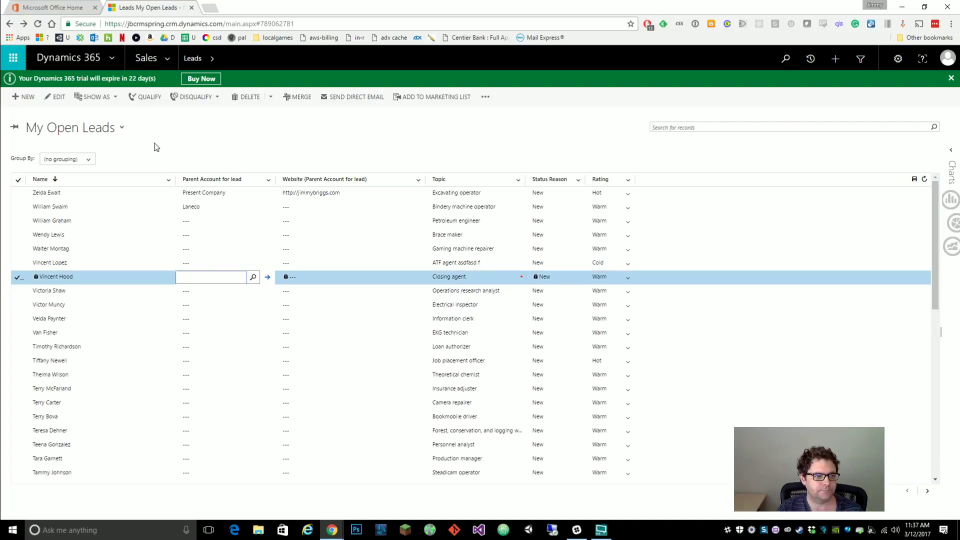
- Show the My Open Leads list as a Read-only Grid and check the available grid display options
{"action": "left_click", "coordinate": [100, 100]}
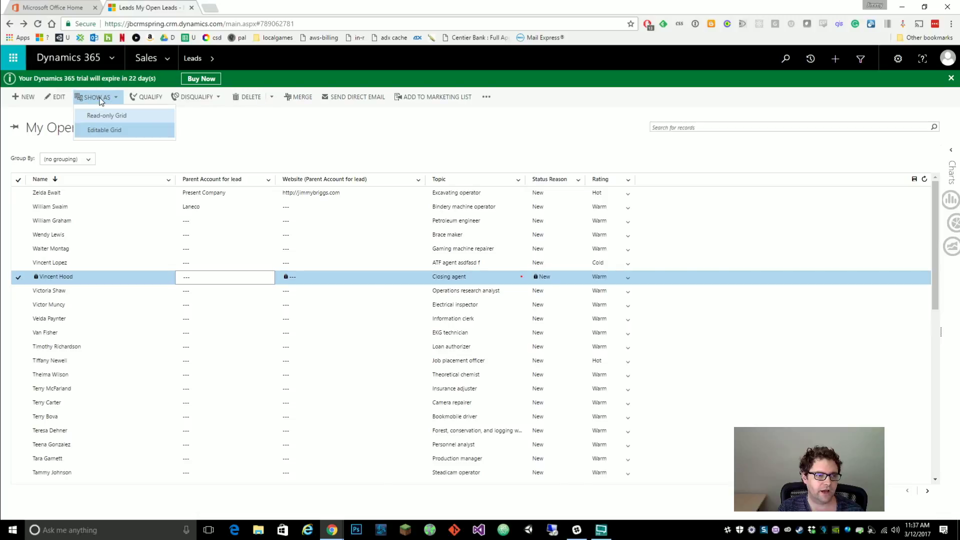
{"action": "left_click", "coordinate": [103, 117]}
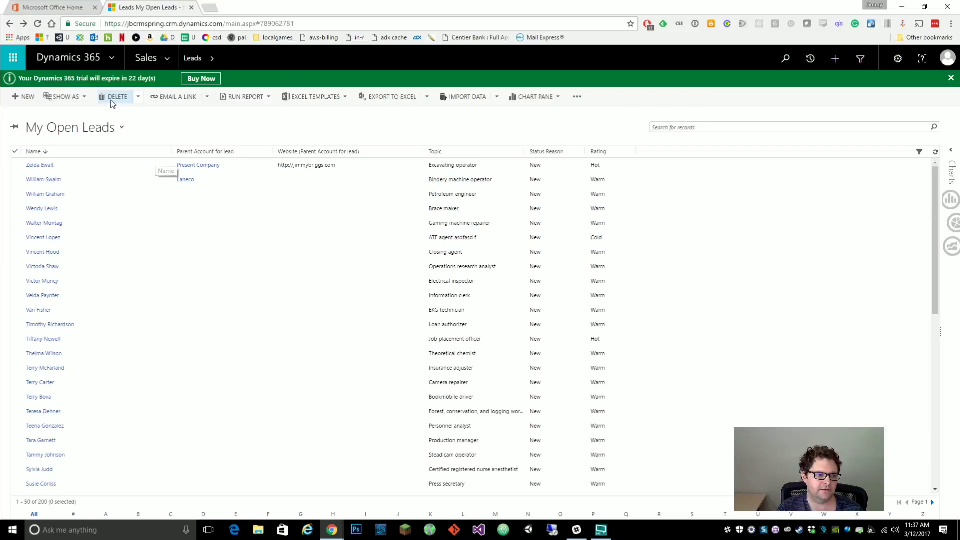
{"action": "left_click", "coordinate": [63, 97]}
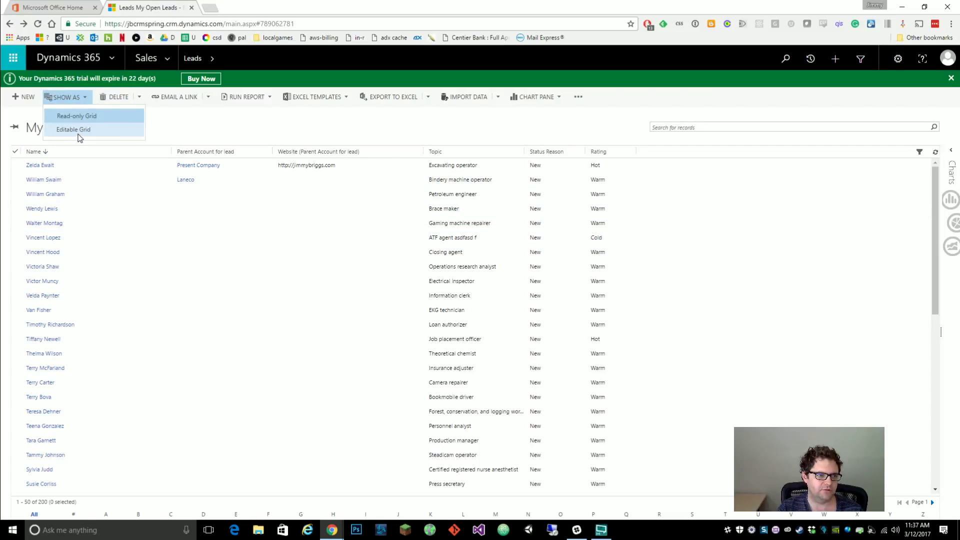
{"action": "left_click", "coordinate": [258, 281]}
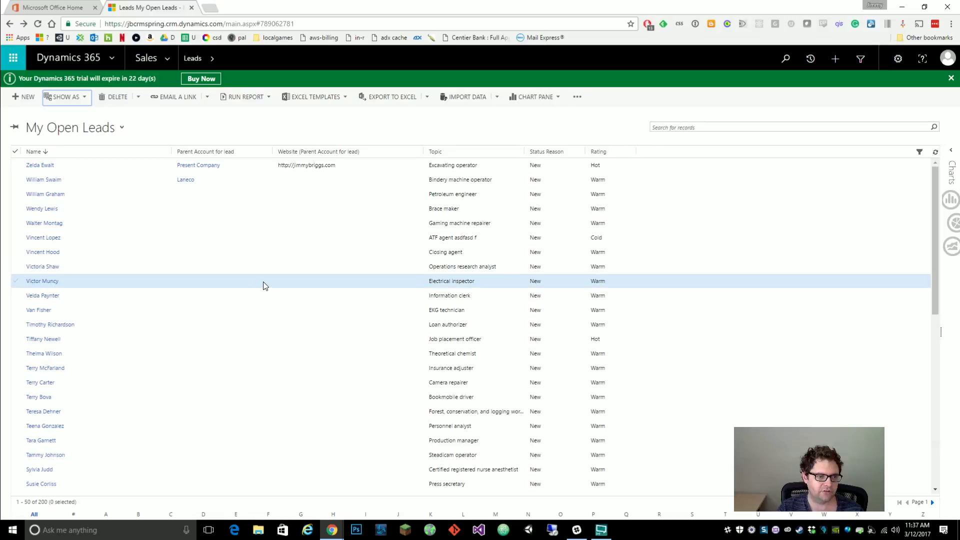
- Browse the read-only lead list and select individual rows to examine how it behaves compared with the editable grid
{"action": "scroll", "coordinate": [279, 328], "scroll_direction": "down", "scroll_amount": 3}
{"action": "scroll", "coordinate": [277, 330], "scroll_direction": "up", "scroll_amount": 2}
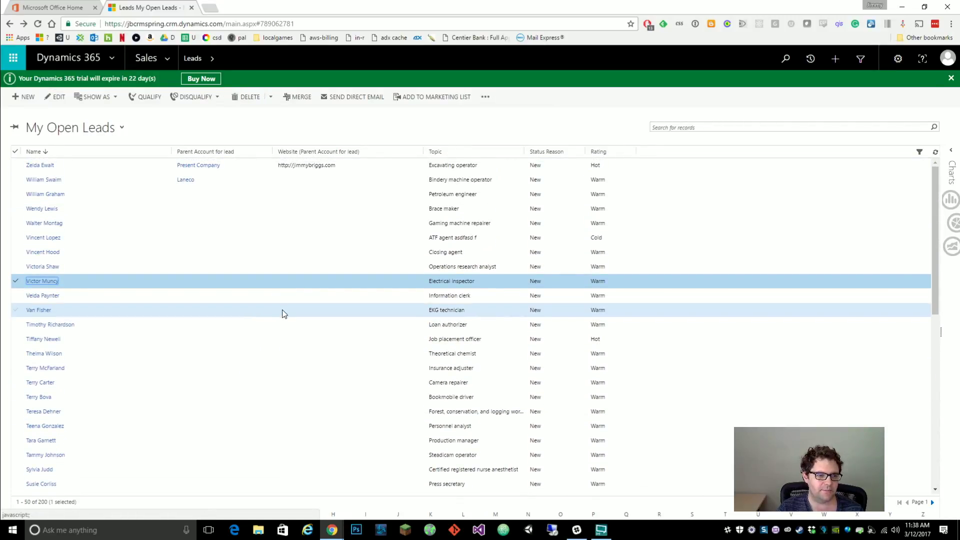
{"action": "left_click", "coordinate": [306, 267]}
{"action": "left_click", "coordinate": [299, 249]}
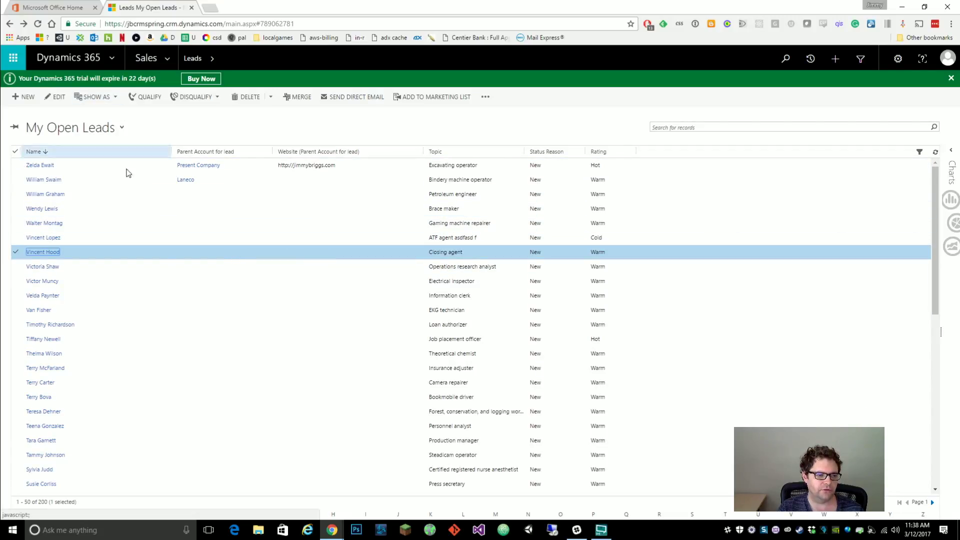
{"action": "scroll", "coordinate": [349, 360], "scroll_direction": "down", "scroll_amount": 4}
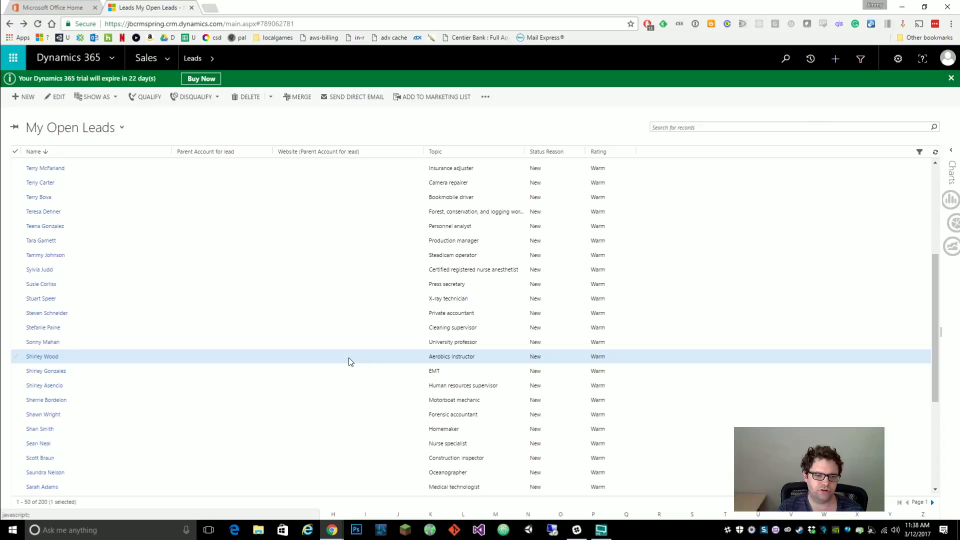
{"action": "scroll", "coordinate": [349, 358], "scroll_direction": "up", "scroll_amount": 4}
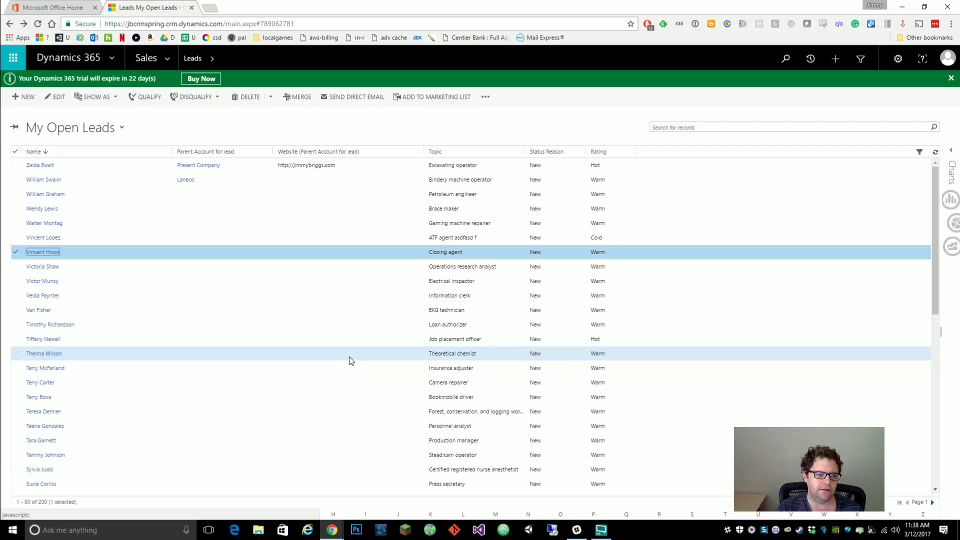
{"action": "left_click", "coordinate": [335, 309]}
{"action": "left_click", "coordinate": [329, 282]}
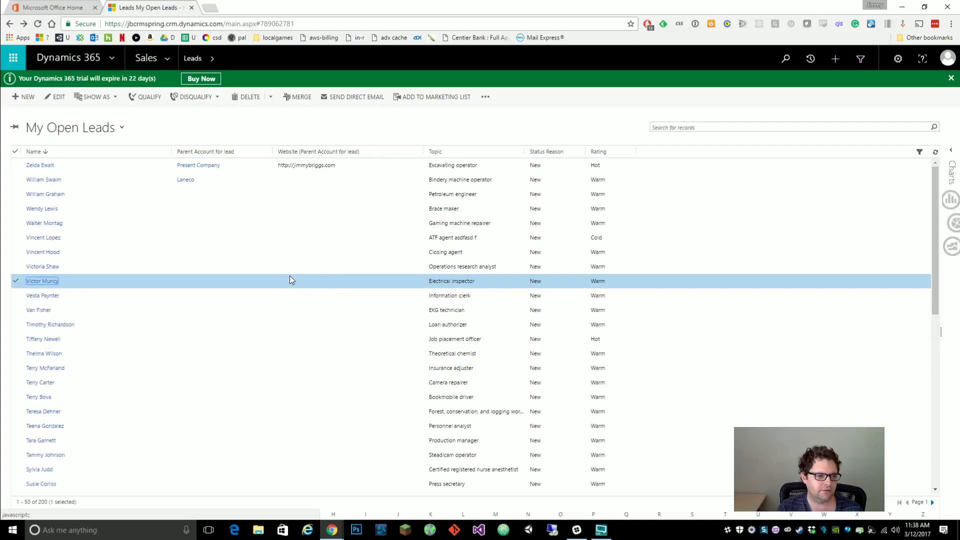
- Switch the My Open Leads list back to the Editable Grid
{"action": "left_click", "coordinate": [97, 97]}
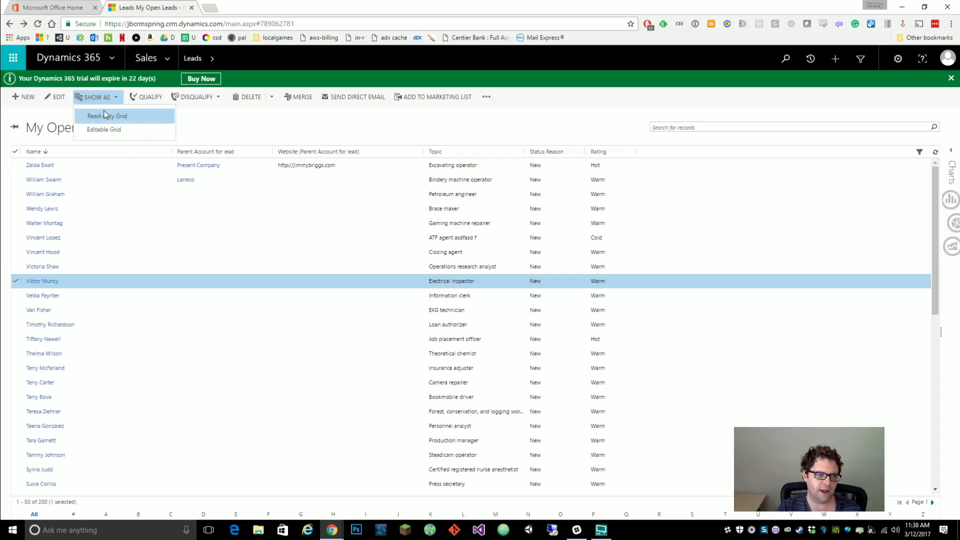
{"action": "left_click", "coordinate": [117, 130]}
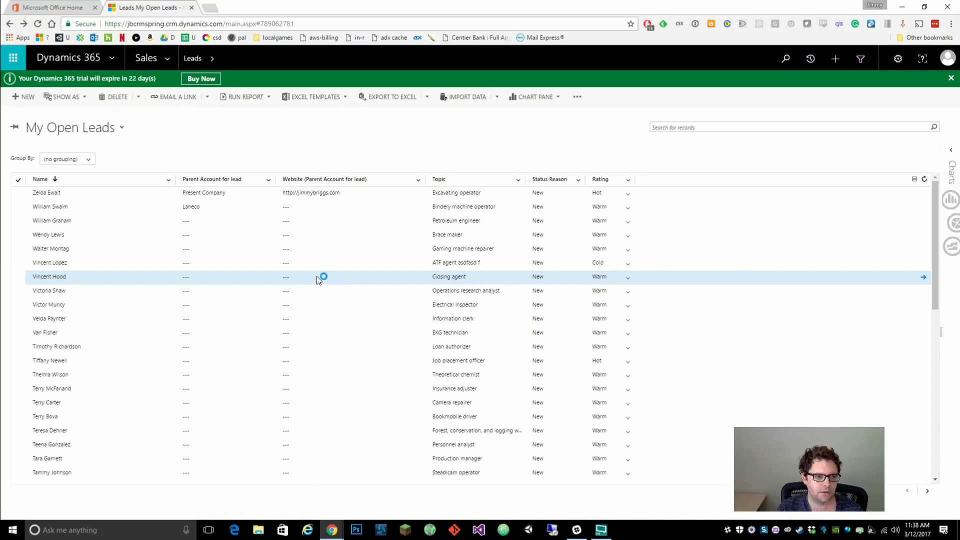